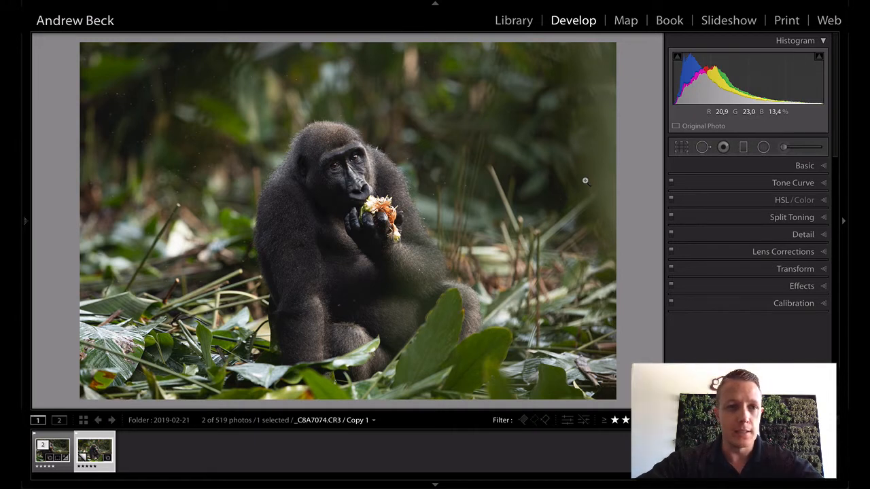
- Show the shooting information overlay on the gorilla photo and hide the filmstrip to enlarge the image
key(i)
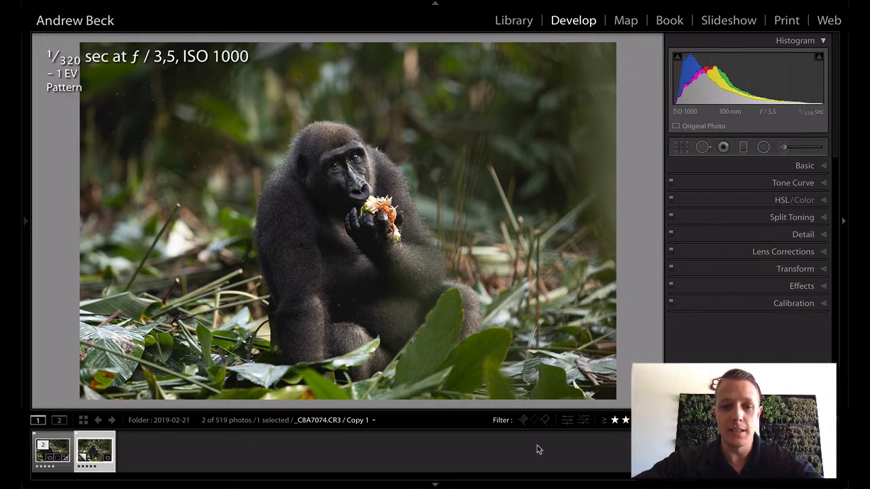
click(435, 484)
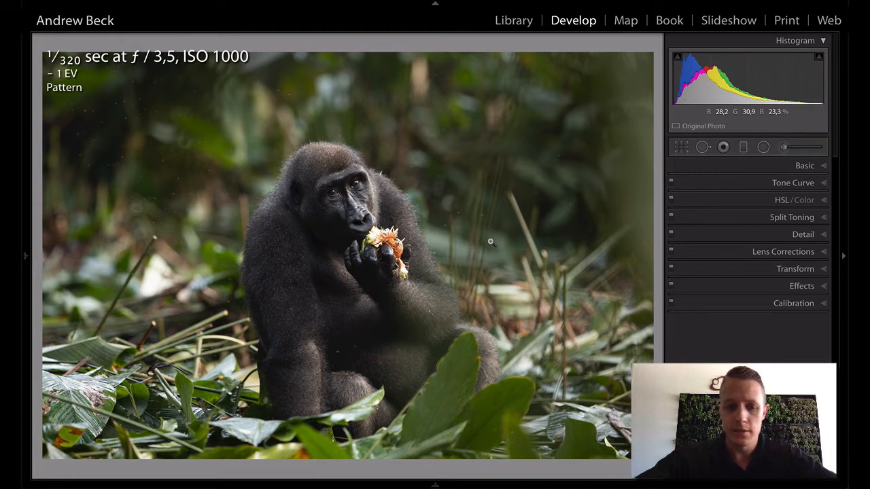
- Try raising the photo's Exposure to +1.00 and reset it to its default
click(803, 168)
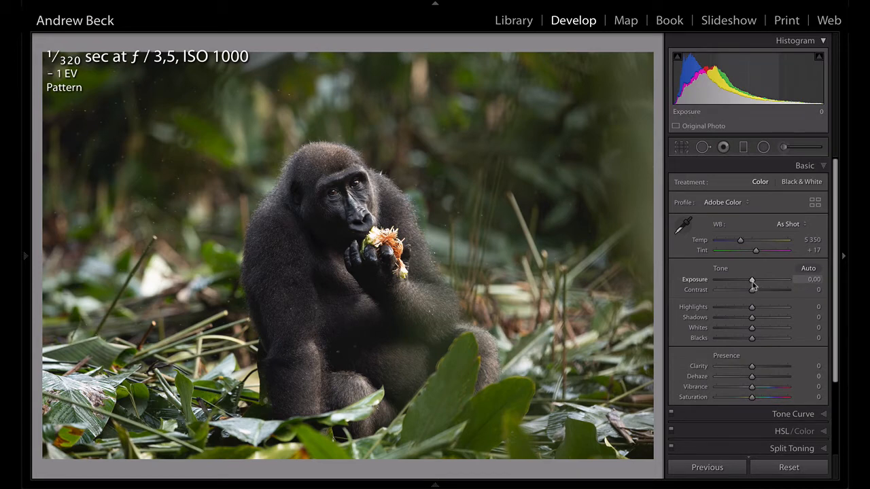
drag(752, 285, 760, 285)
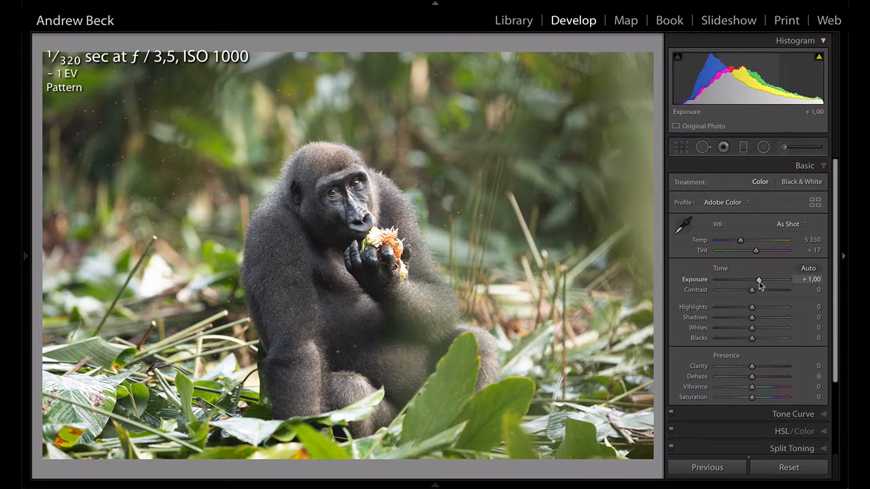
double_click(760, 285)
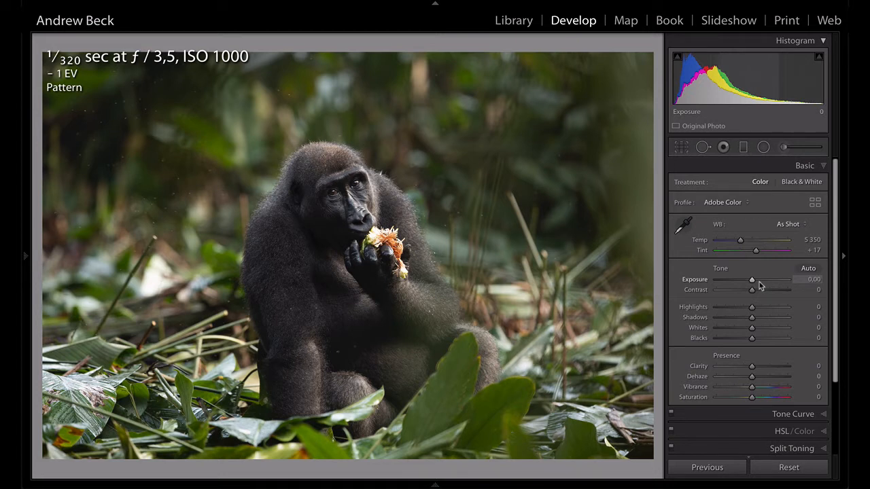
- Hide the information overlay and crop the photo tighter around the gorilla, keeping the original aspect ratio
key(i)
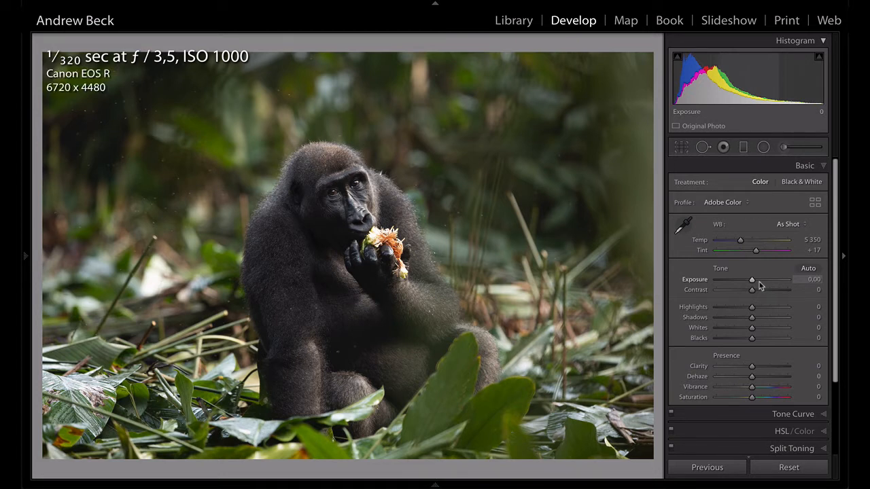
key(i)
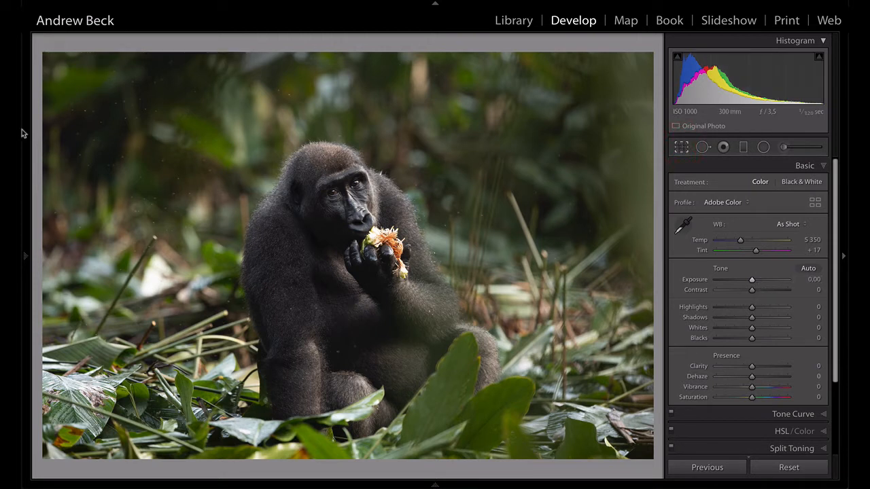
key(r)
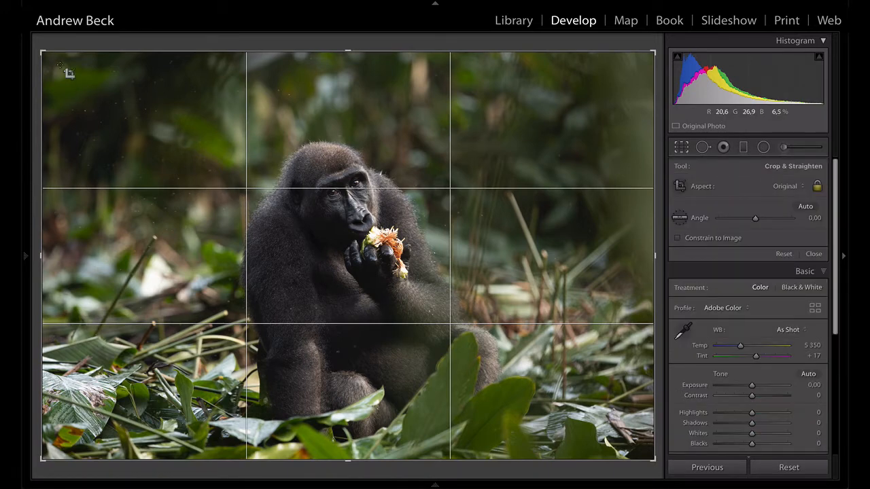
drag(42, 51, 99, 84)
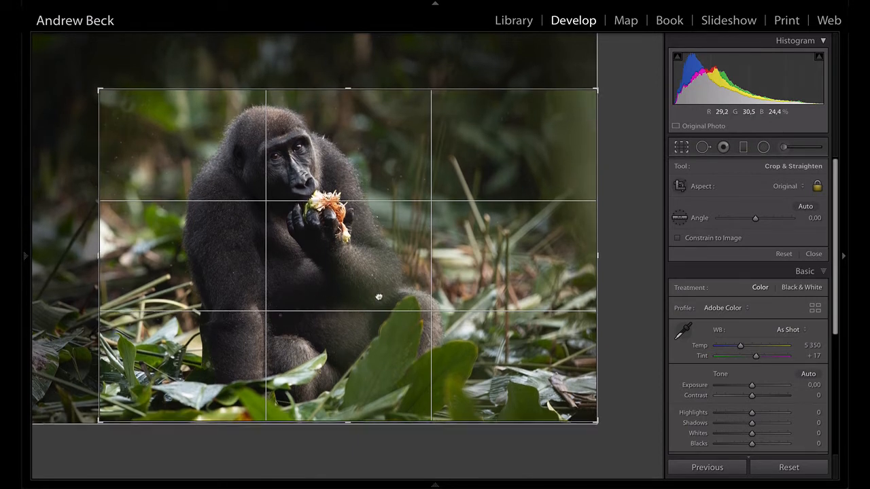
drag(378, 297, 379, 300)
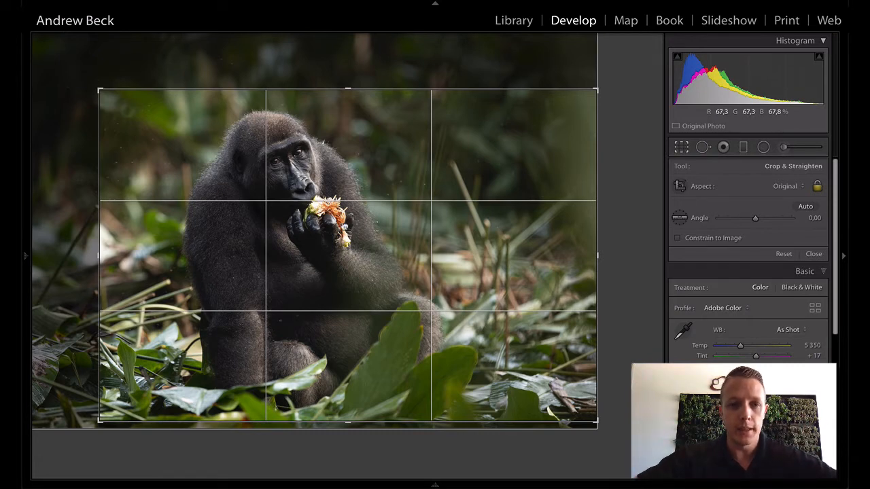
key(Return)
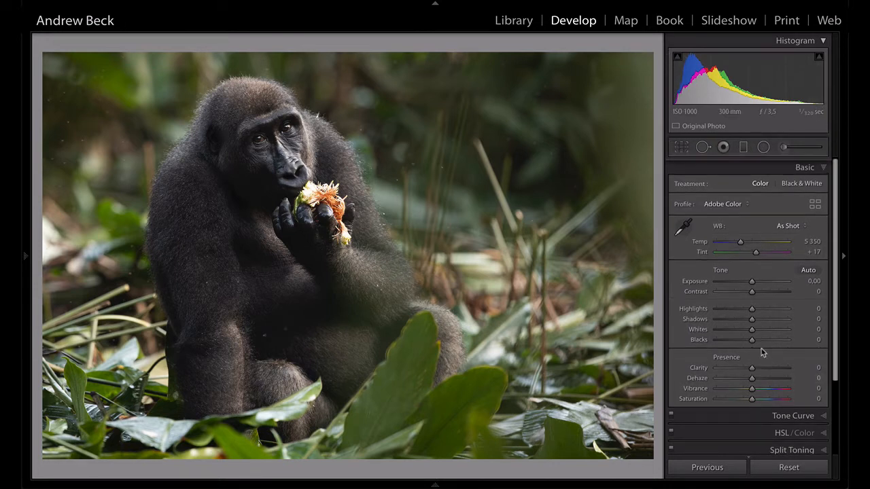
- Set the photo's Highlights to −46 and check the recovered detail in the fruit up close
drag(746, 311, 734, 307)
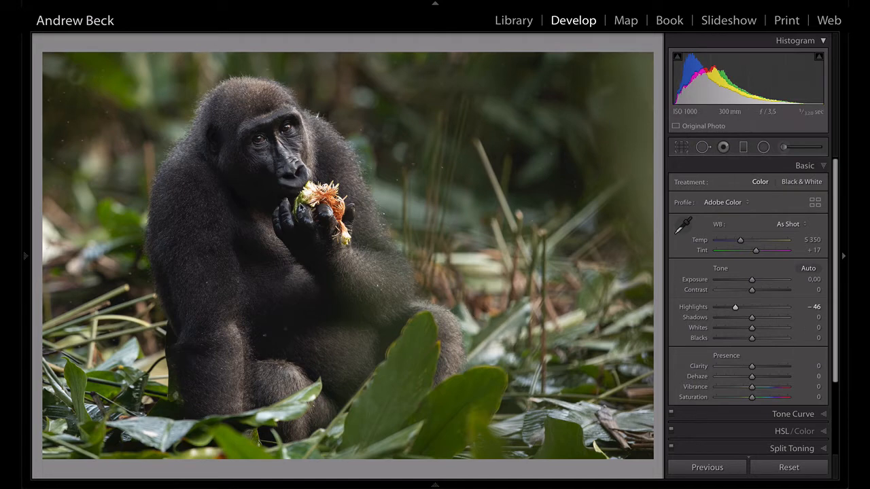
click(314, 198)
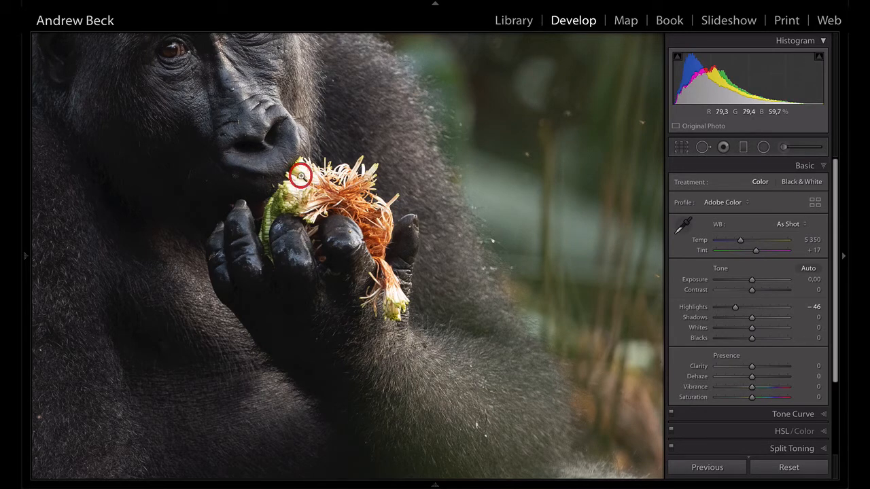
click(517, 240)
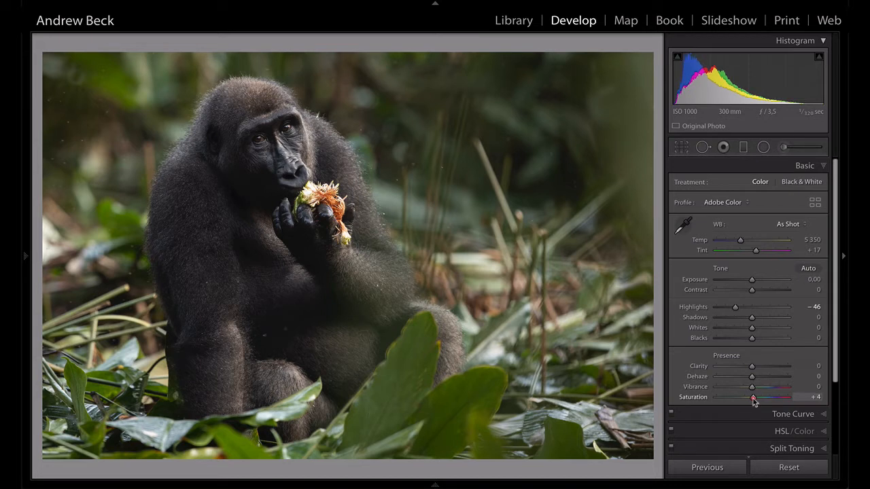
- Adjust the tone curve regions, setting Lights to +13 and Darks to −5
click(785, 415)
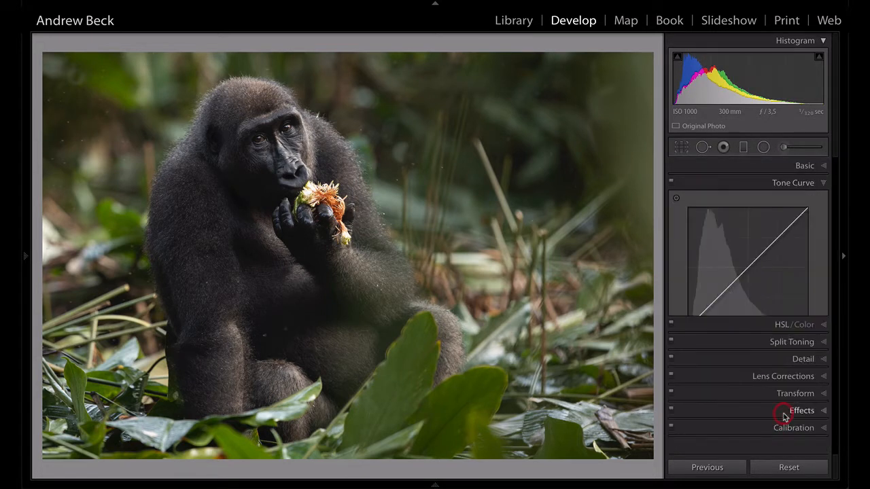
drag(754, 371, 760, 373)
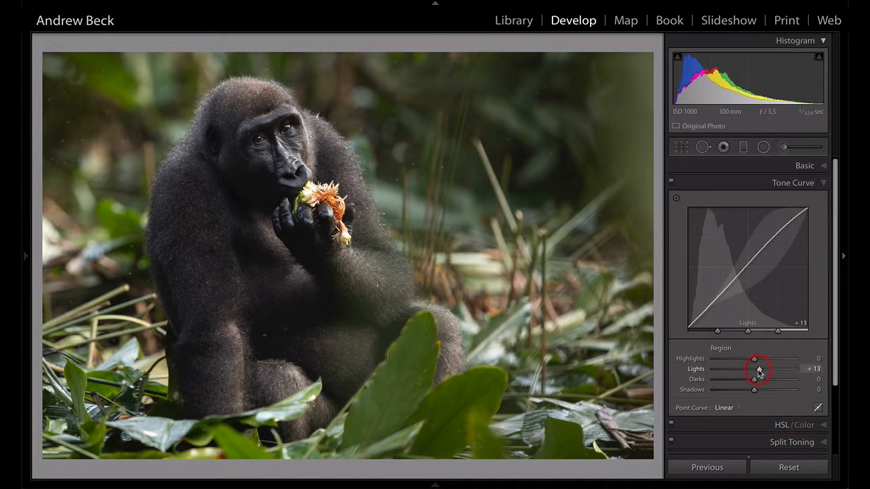
drag(754, 385, 752, 385)
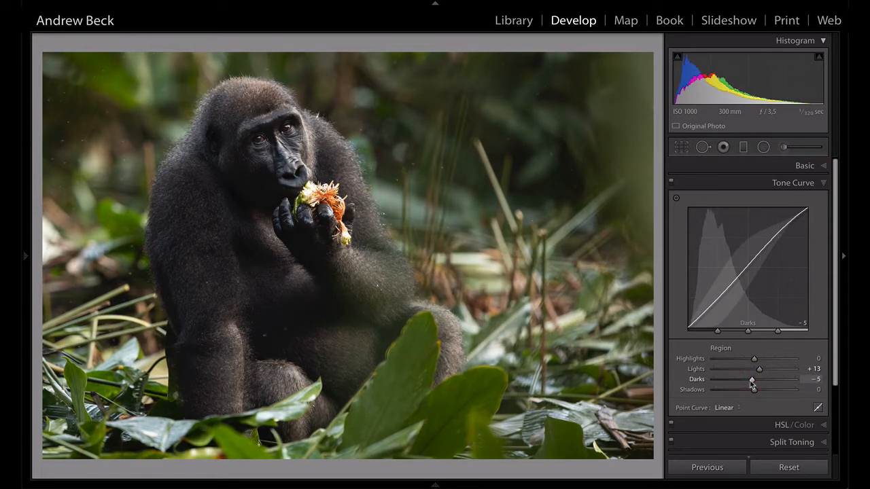
- Sharpen the photo with Masking 80 and Amount 52, judging the masked edges in the black-and-white mask preview
scroll(780, 363, down, 3)
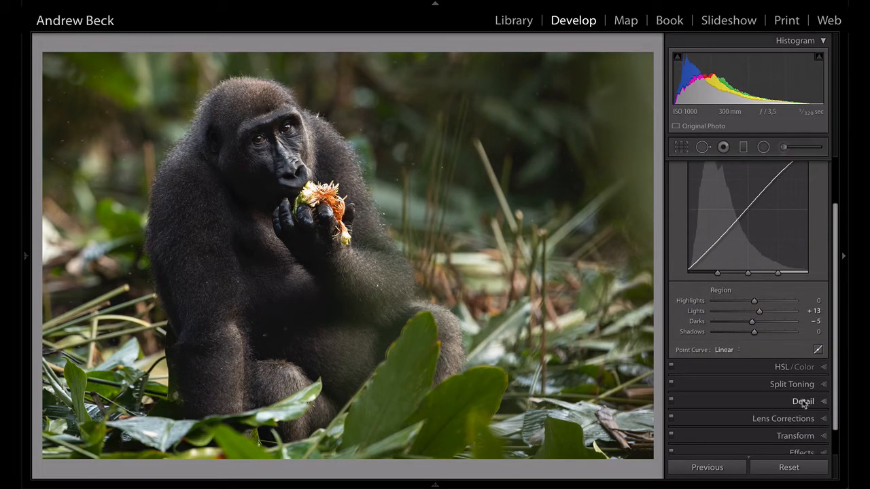
click(804, 402)
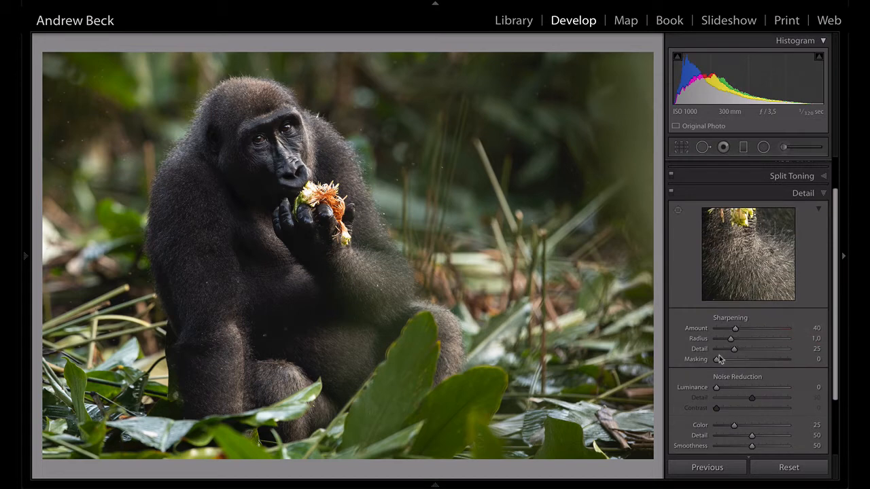
alt+click(717, 360)
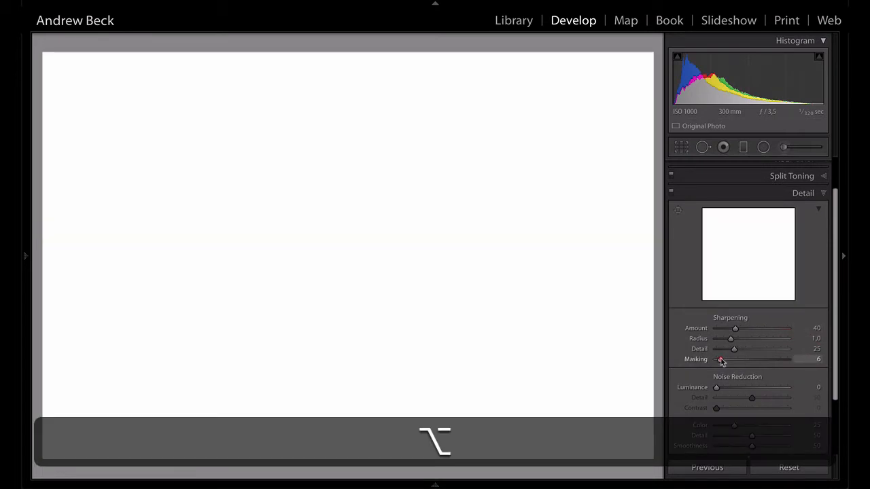
drag(722, 361, 768, 361)
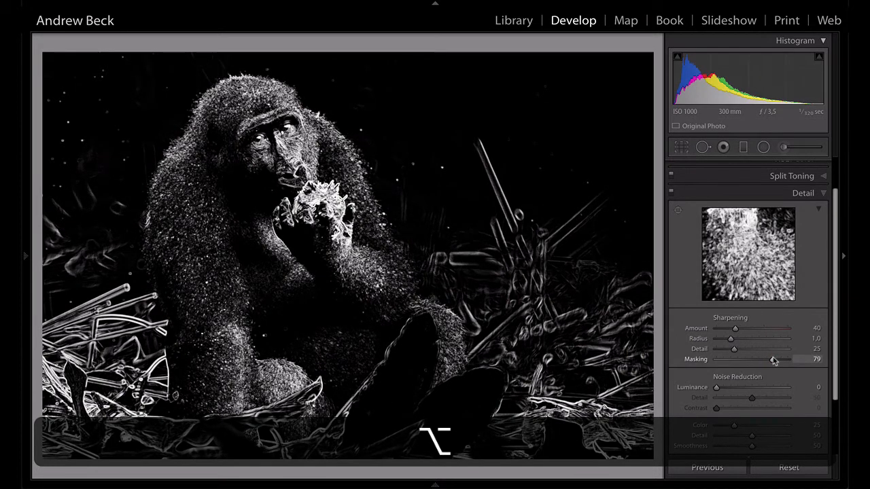
drag(773, 360, 773, 358)
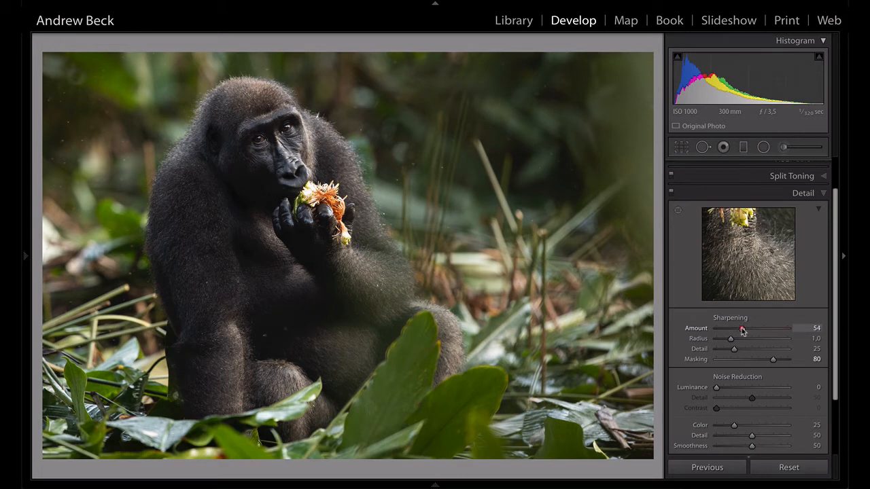
drag(743, 331, 741, 329)
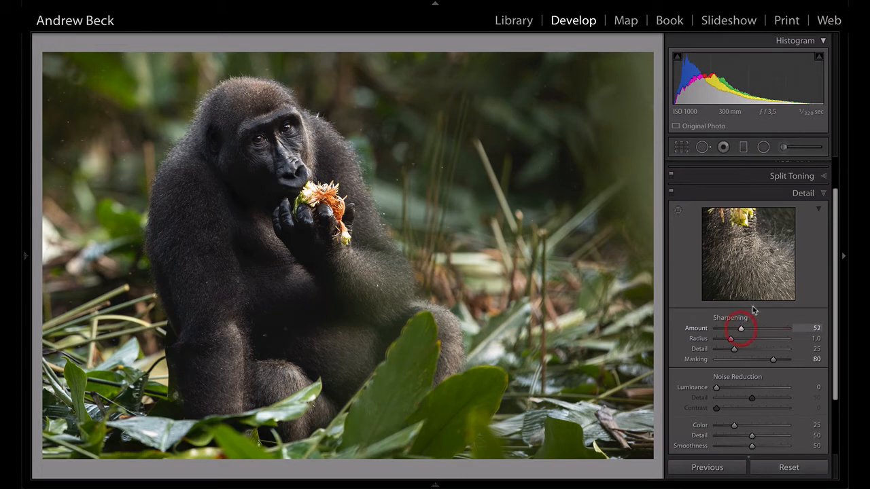
- Centre the detail preview on the gorilla's eye and compare the photo with the sharpening switched off and on
click(677, 211)
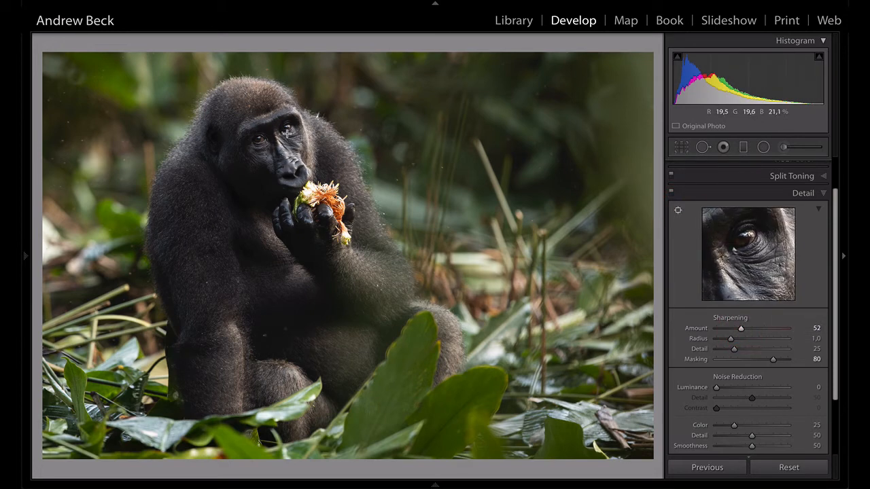
click(287, 133)
click(667, 195)
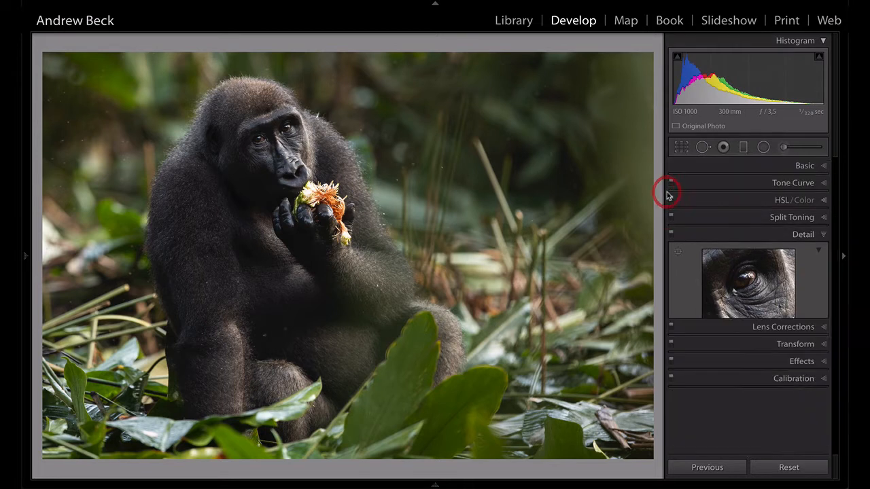
click(800, 234)
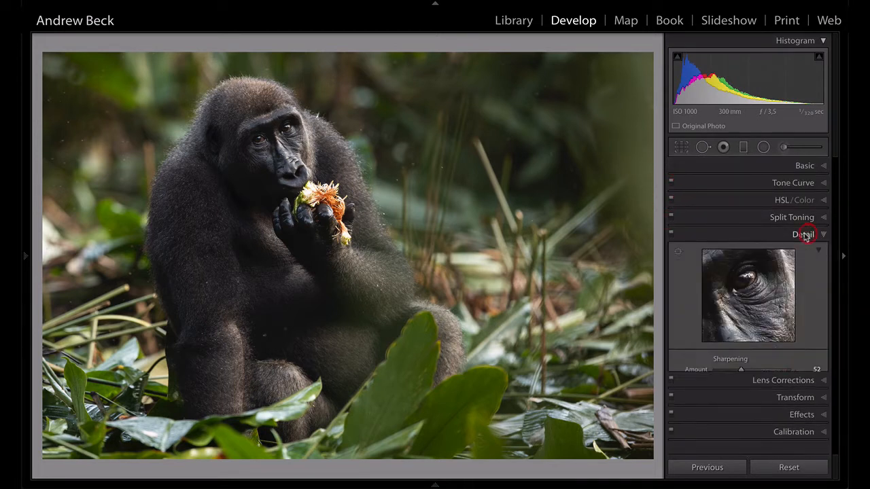
click(671, 194)
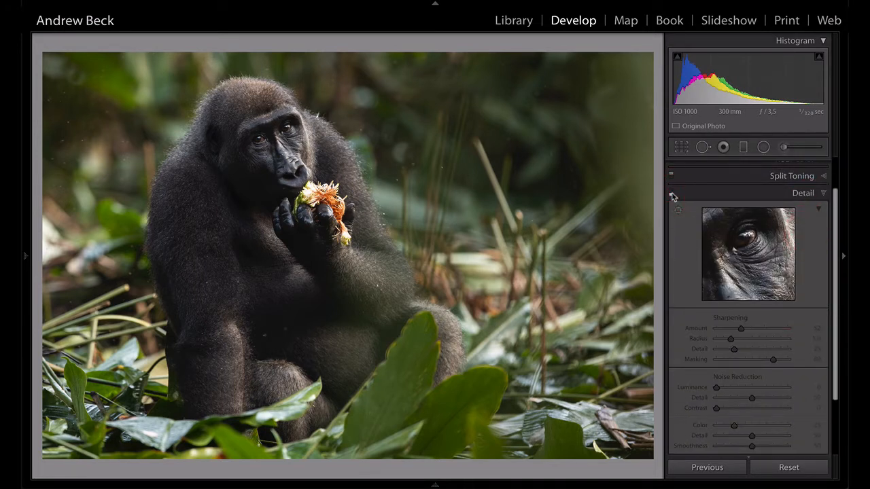
click(672, 194)
click(671, 193)
click(671, 197)
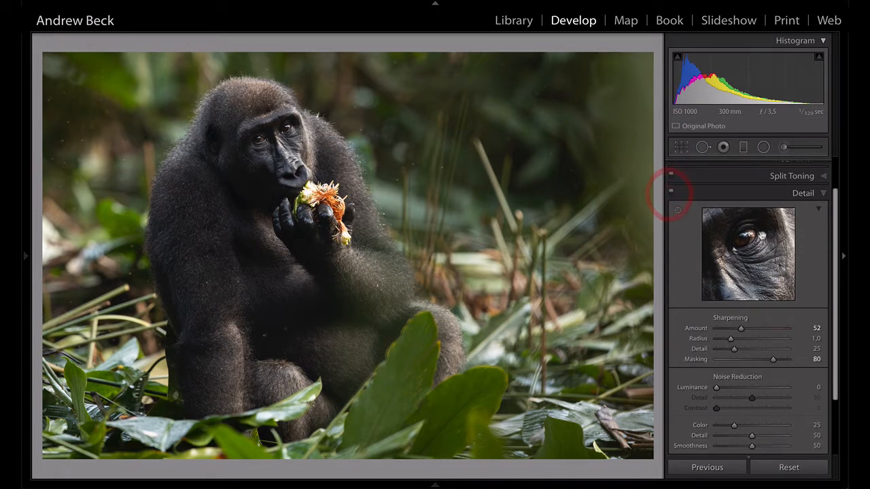
alt+click(772, 360)
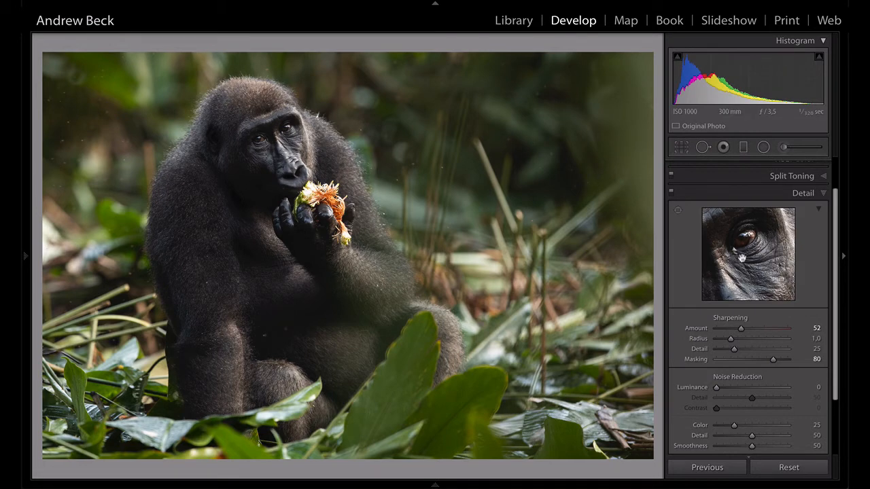
- Draw a radial filter ellipse over the gorilla's head and upper body and show its mask overlay
click(763, 148)
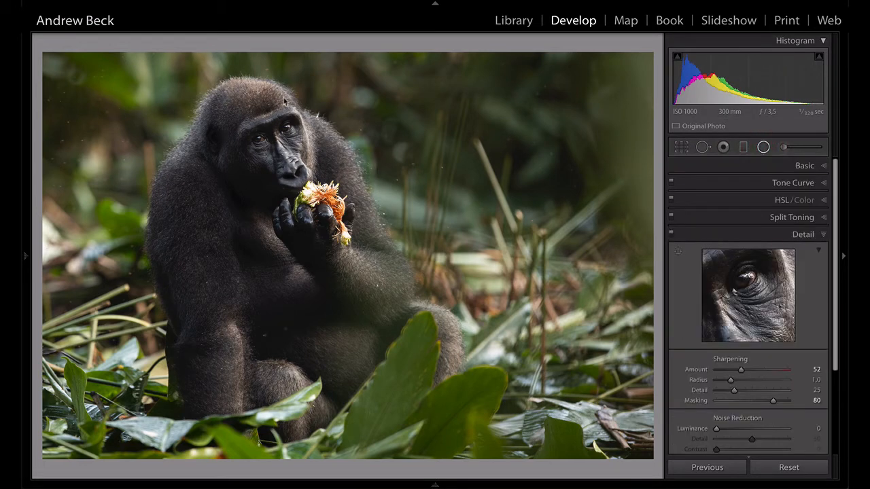
drag(309, 79, 148, 301)
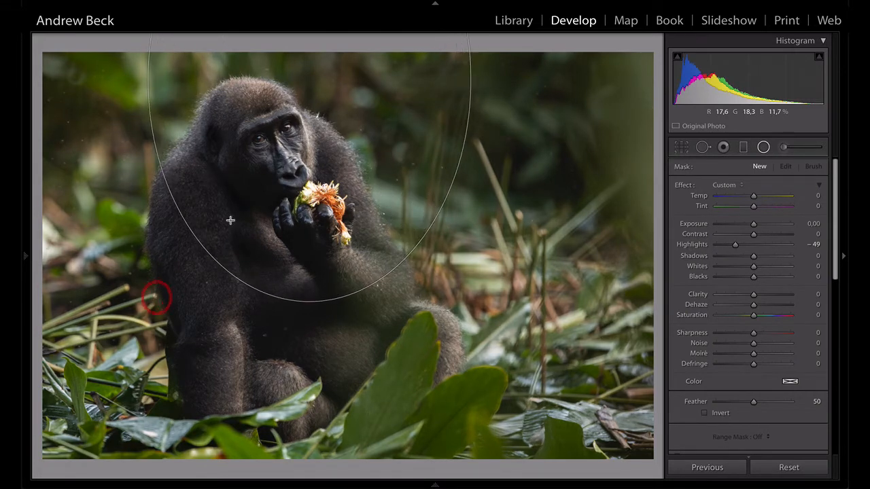
mouse_move(309, 81)
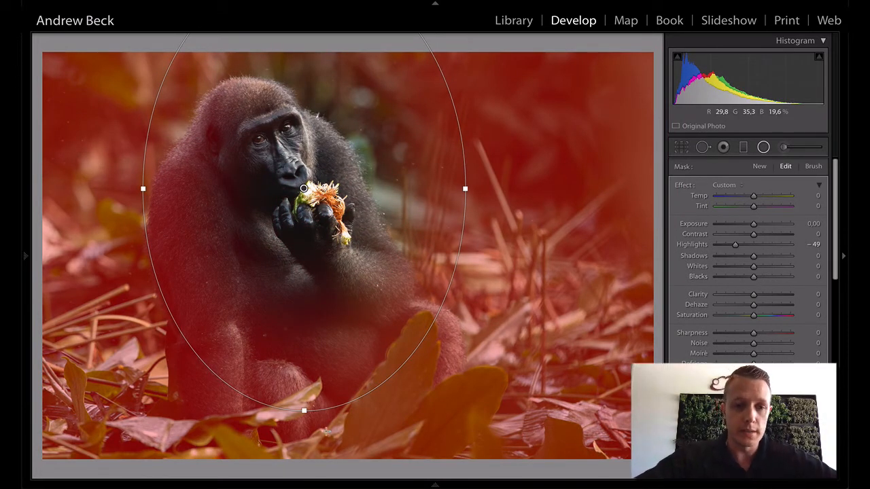
- Tilt, recentre and enlarge the radial filter so that its ellipse surrounds the gorilla's body
drag(303, 419, 381, 426)
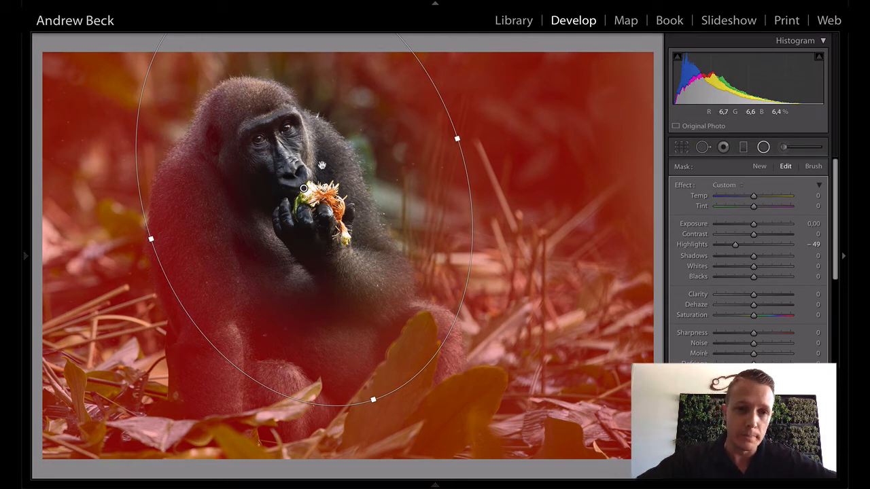
drag(284, 213, 285, 212)
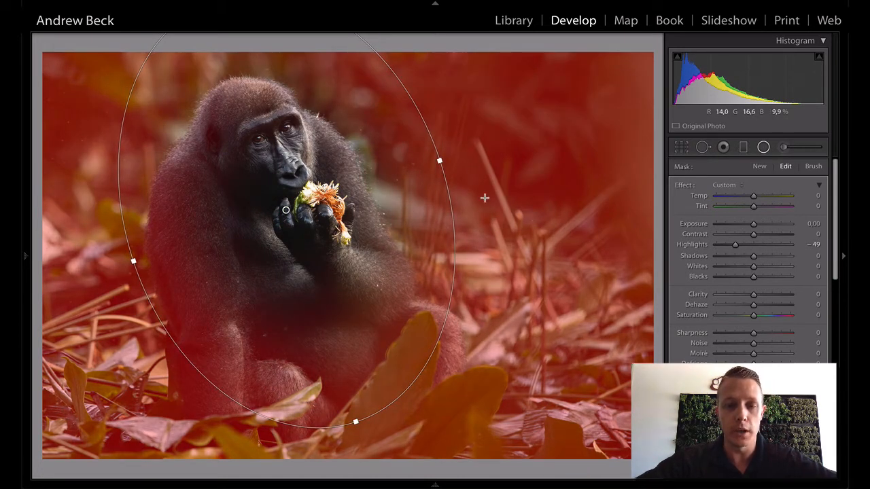
drag(440, 160, 482, 146)
drag(353, 425, 396, 469)
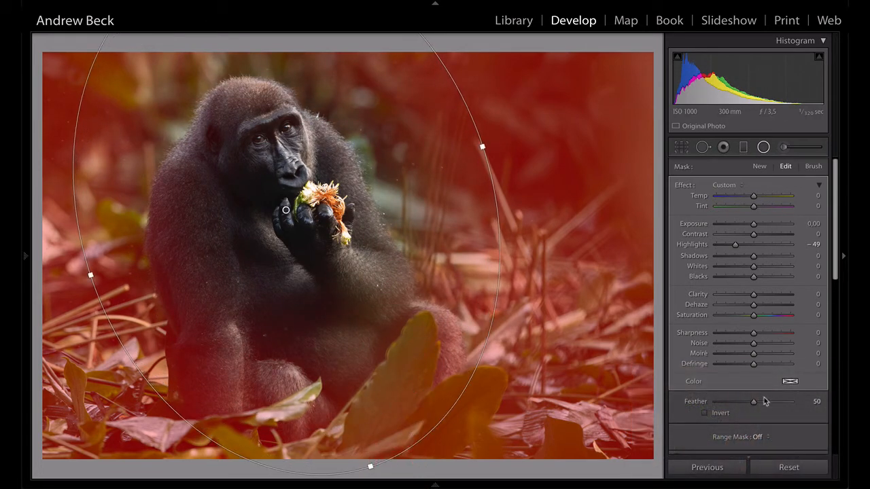
- Set the radial filter's Feather to 58, recentre the ellipse just below the gorilla's mouth, and check its coverage with the mask overlay on and off
drag(766, 404, 744, 402)
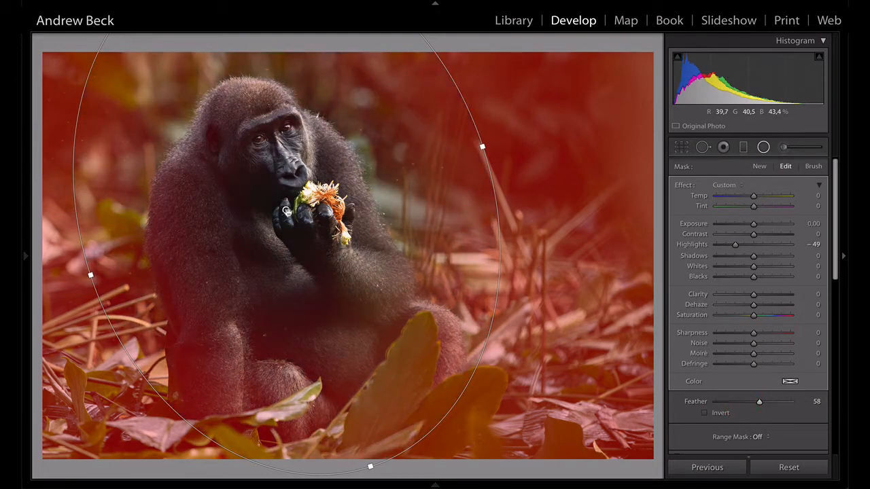
drag(287, 210, 287, 186)
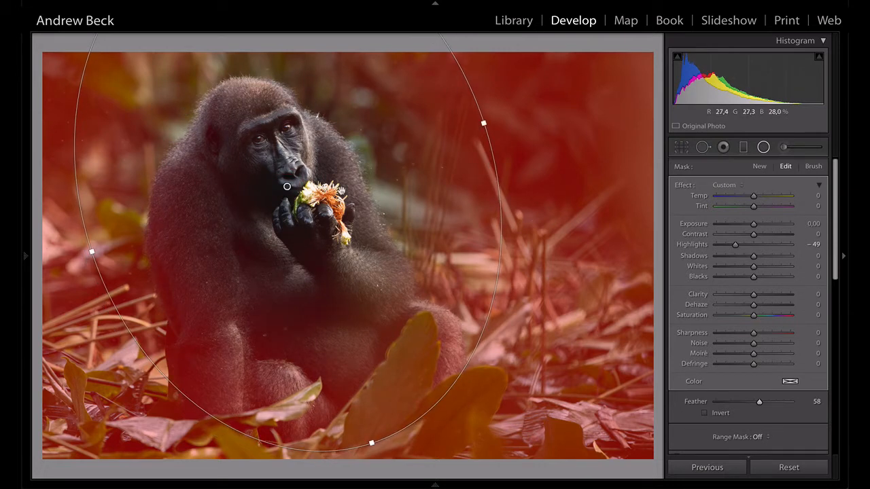
drag(289, 186, 275, 187)
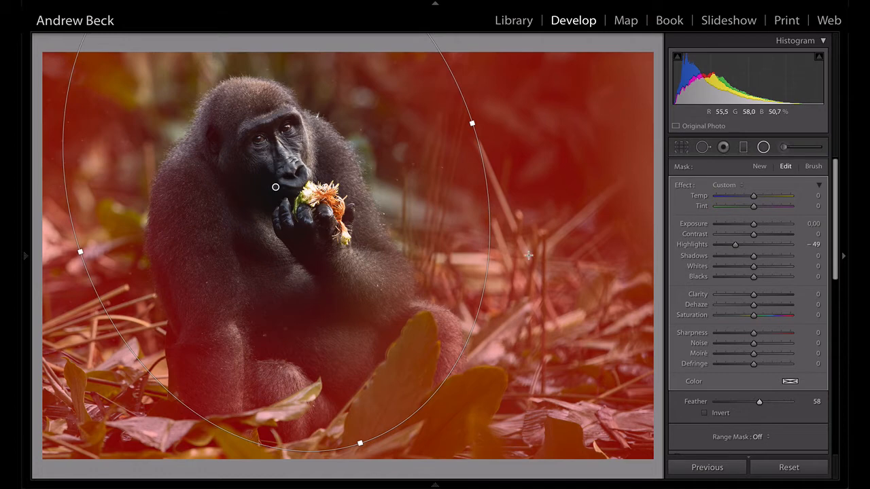
key(o)
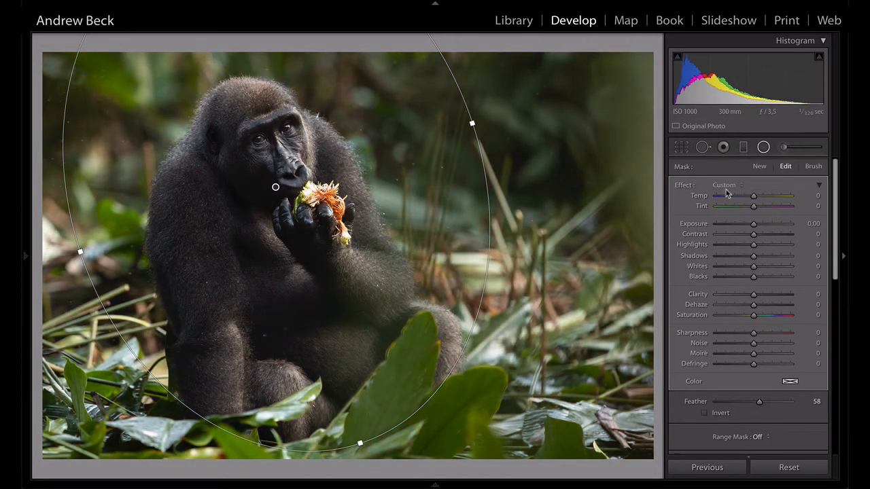
key(o)
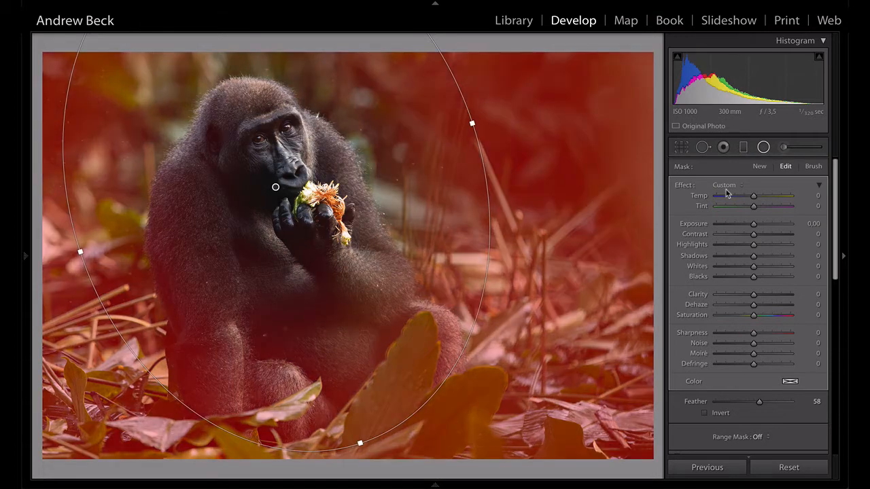
key(o)
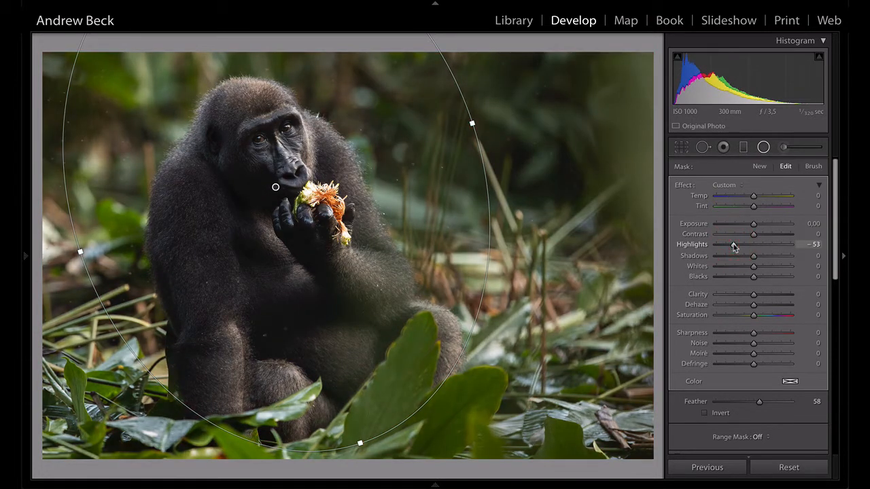
- Set the radial filter's Highlights to -47, Exposure to -0,28, Clarity to -10 and Noise to 96
drag(739, 248, 736, 246)
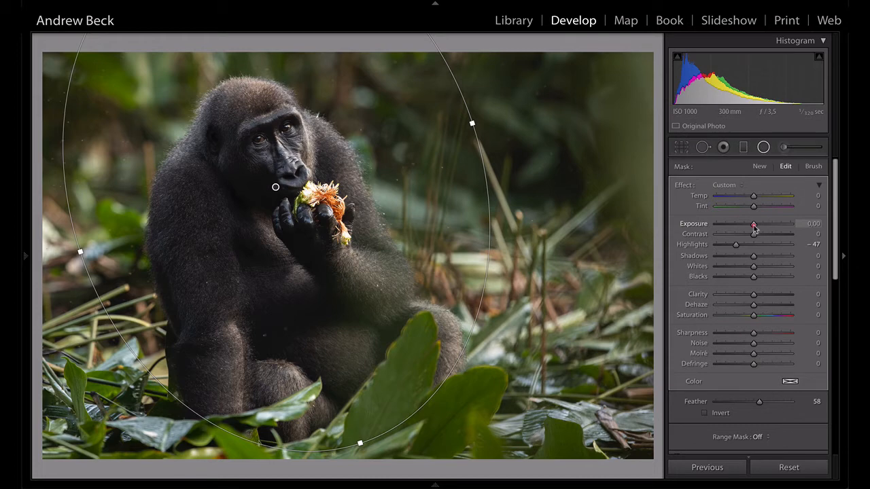
drag(754, 229, 755, 230)
drag(753, 230, 752, 231)
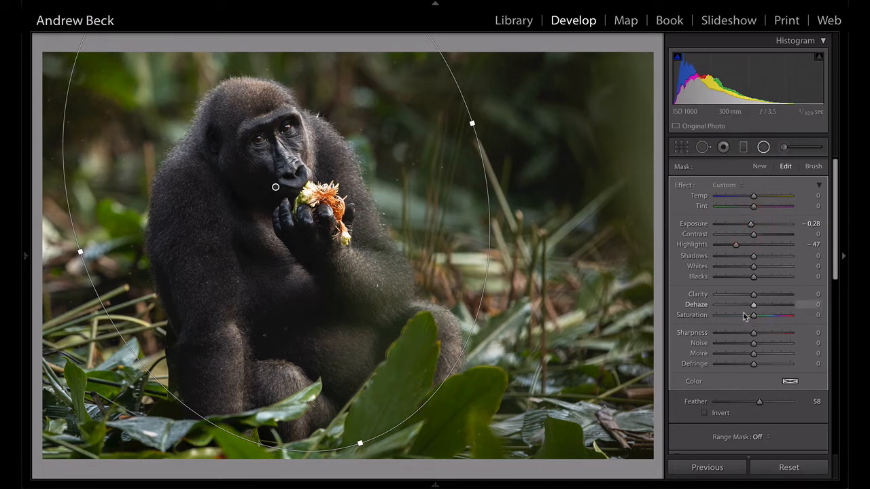
drag(754, 294, 749, 296)
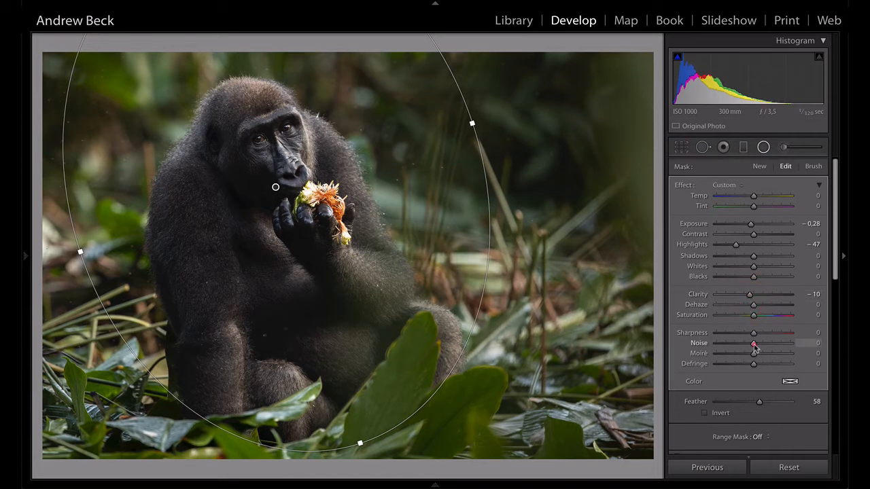
drag(755, 346, 789, 345)
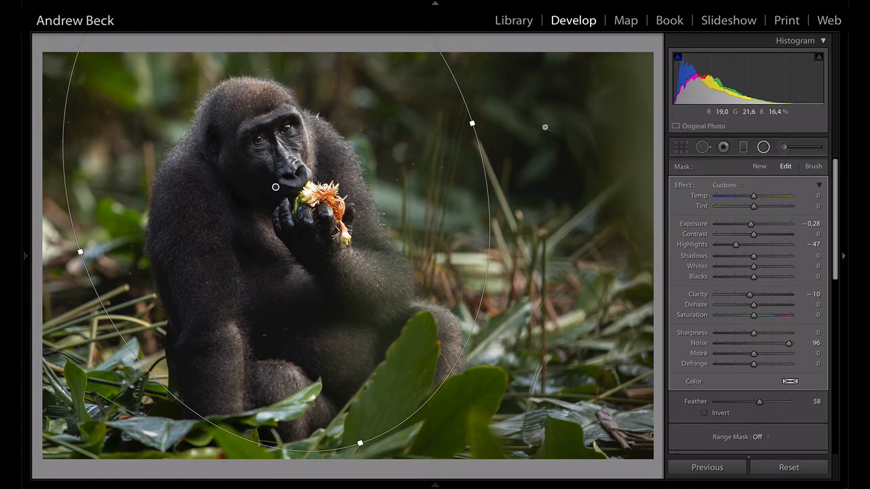
- Inspect the filtered background beside the gorilla at close range, then close the radial filter and return to the full photo
click(541, 97)
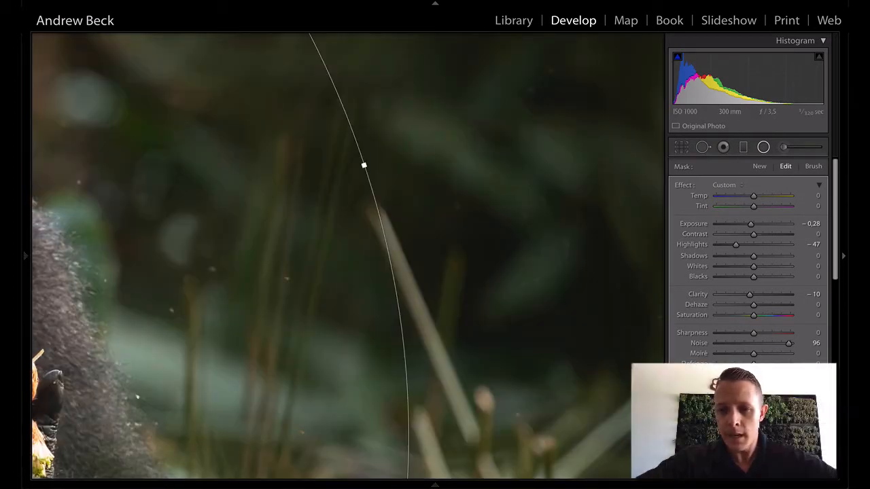
scroll(748, 259, down, 2)
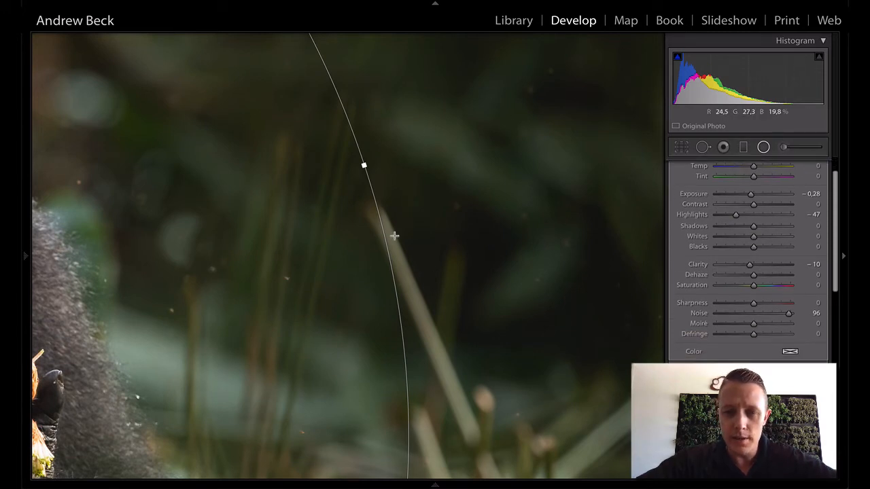
key(h)
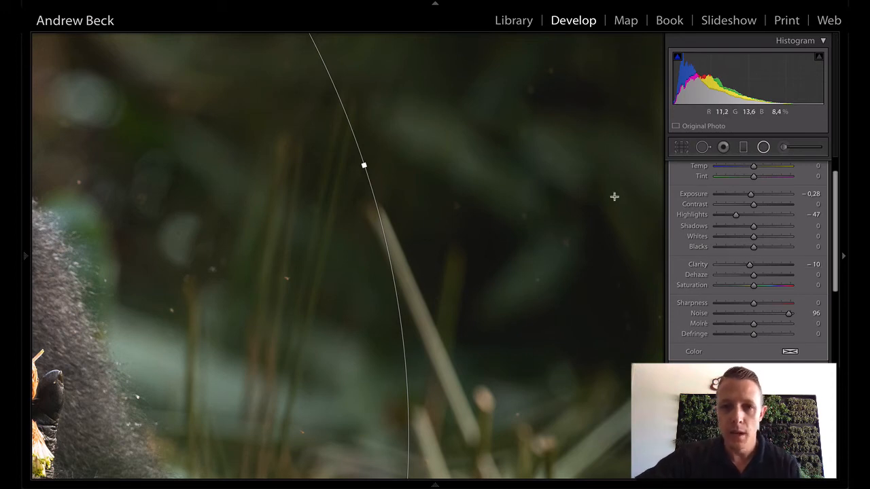
click(763, 147)
click(408, 235)
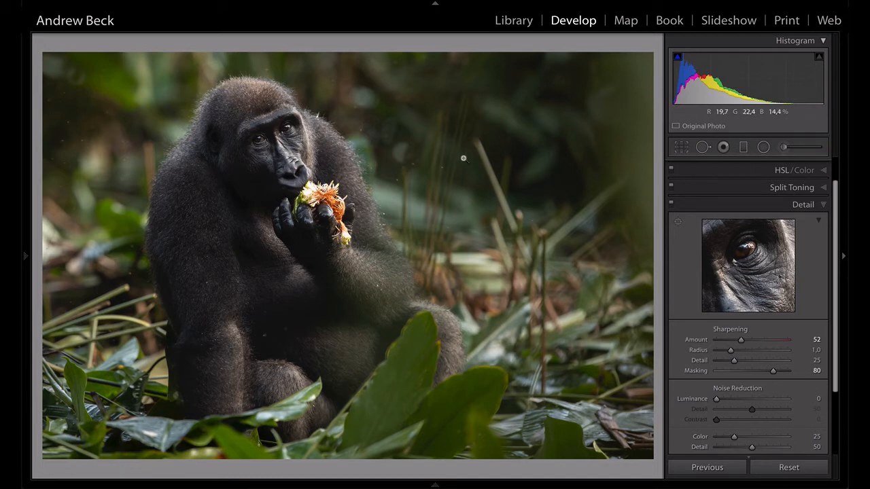
- Paint a size 7 adjustment brush mask with Highlights -49 over the food in the gorilla's hand, checking coverage with the mask overlay
click(784, 147)
key(z)
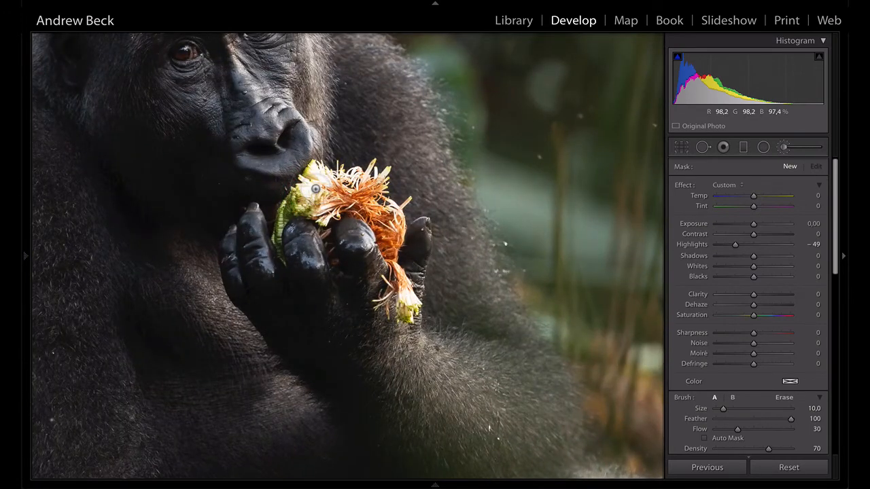
scroll(316, 189, down, 3)
mouse_move(303, 214)
mouse_down()
mouse_move(314, 198)
mouse_move(306, 191)
mouse_up()
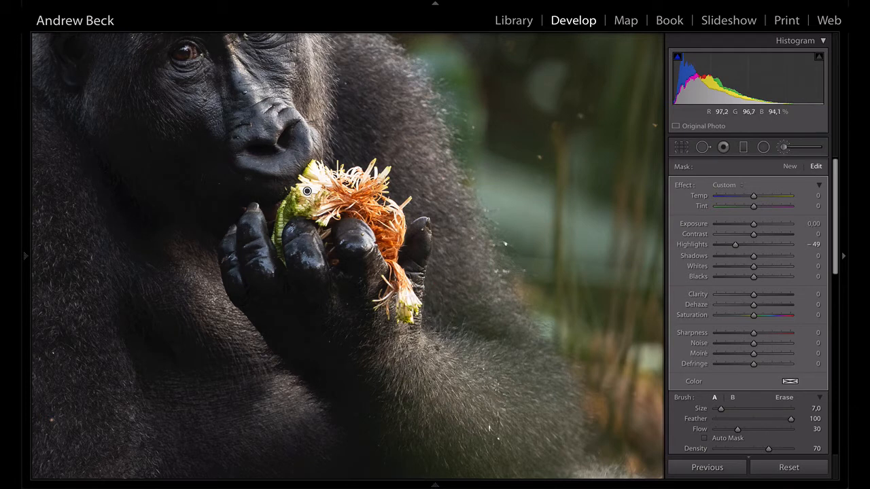
key(o)
drag(407, 297, 397, 255)
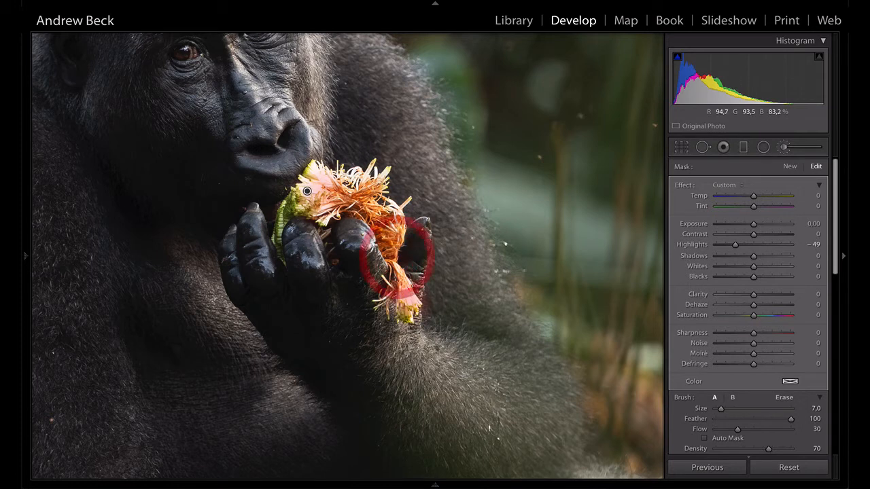
mouse_move(321, 181)
mouse_down()
mouse_move(317, 170)
mouse_move(299, 190)
mouse_move(308, 186)
mouse_up()
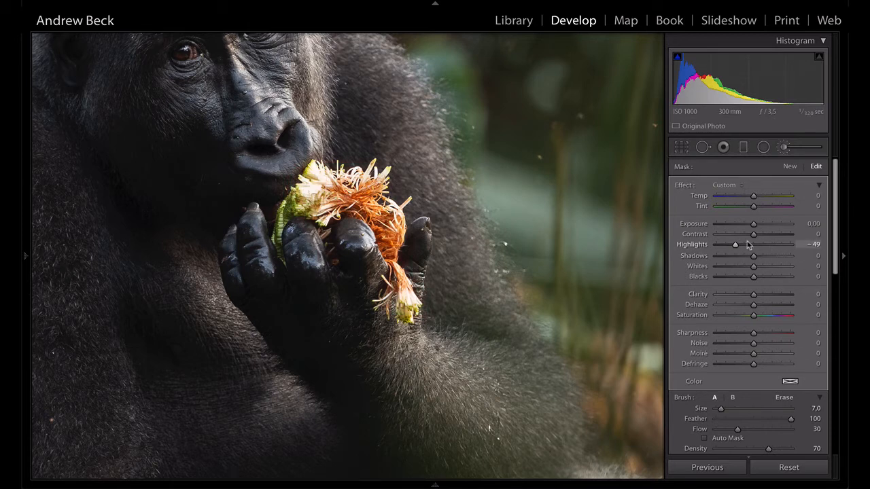
- Set the food mask's Highlights to -60 and Exposure to -1,12, and compare the photo with the brush adjustments off and on
drag(732, 248, 742, 227)
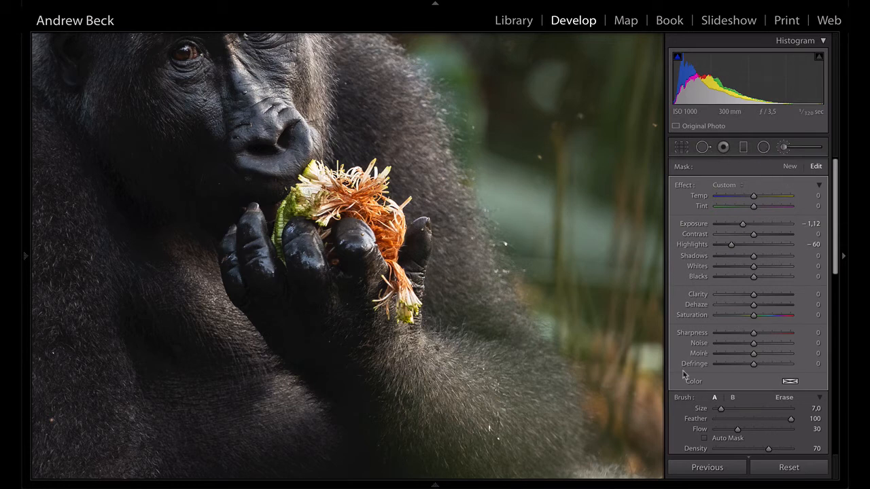
scroll(692, 408, down, 3)
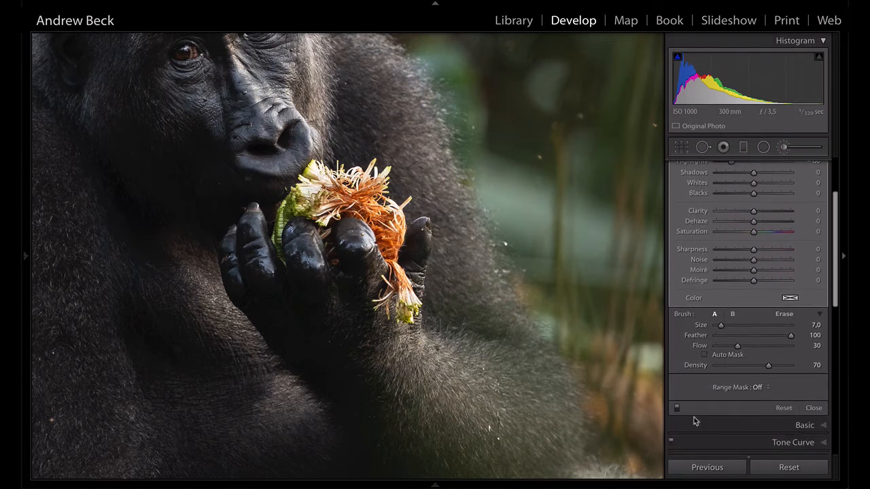
click(677, 409)
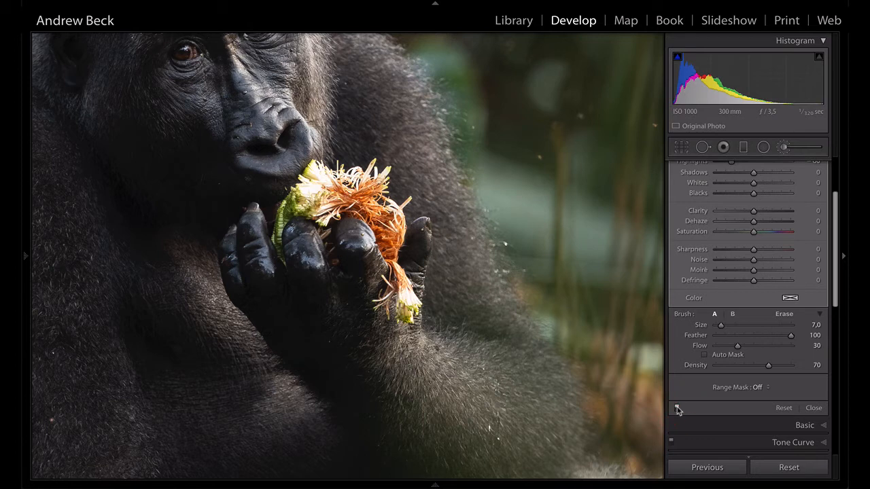
click(677, 409)
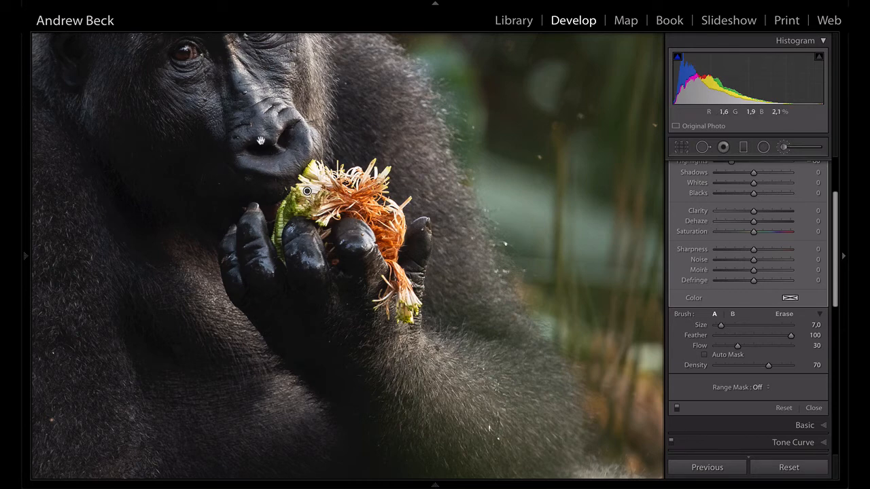
- Start a new adjustment brush mask with size 12, paint across both of the gorilla's eyes, and show the mask overlay
mouse_move(261, 138)
mouse_down()
mouse_move(317, 189)
mouse_move(347, 243)
mouse_up()
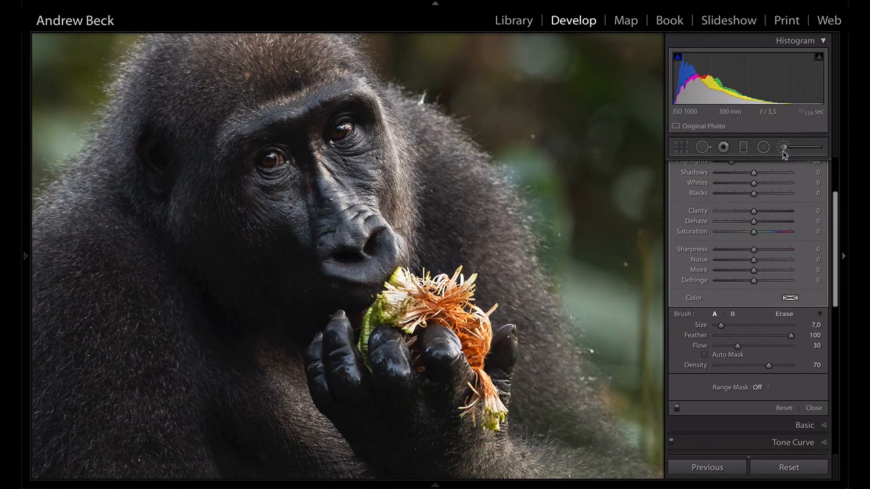
scroll(790, 170, up, 3)
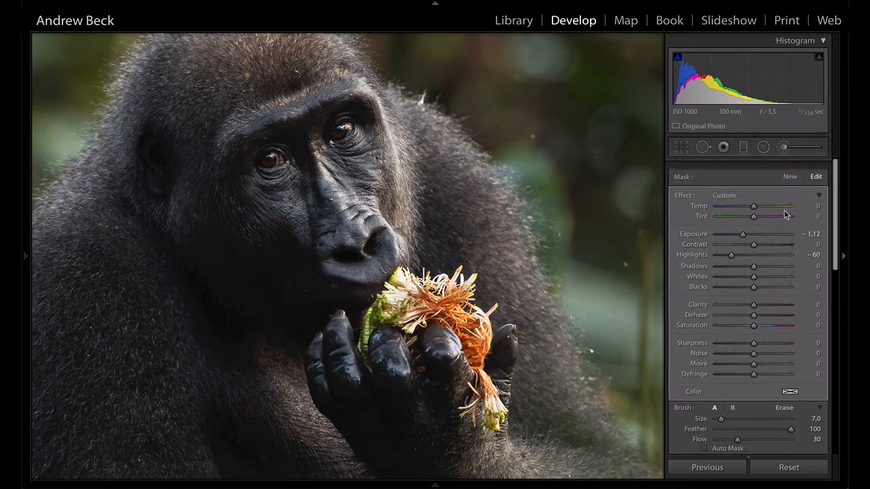
click(790, 167)
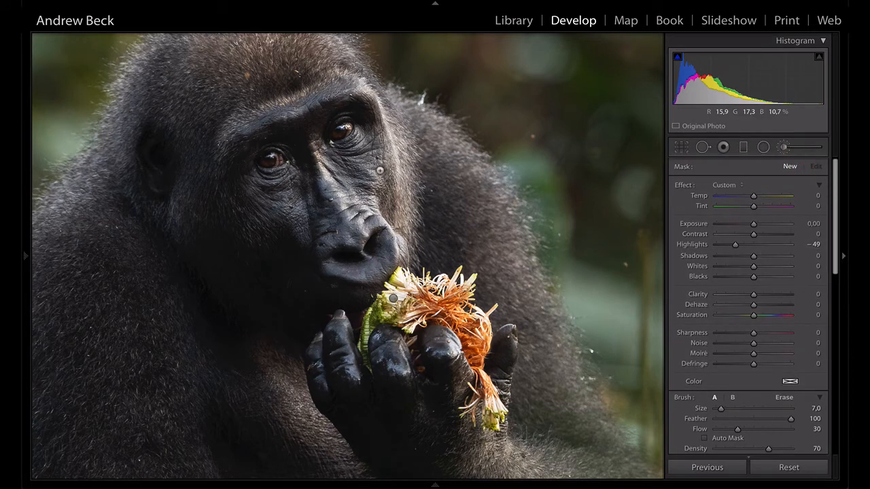
scroll(275, 165, up, 5)
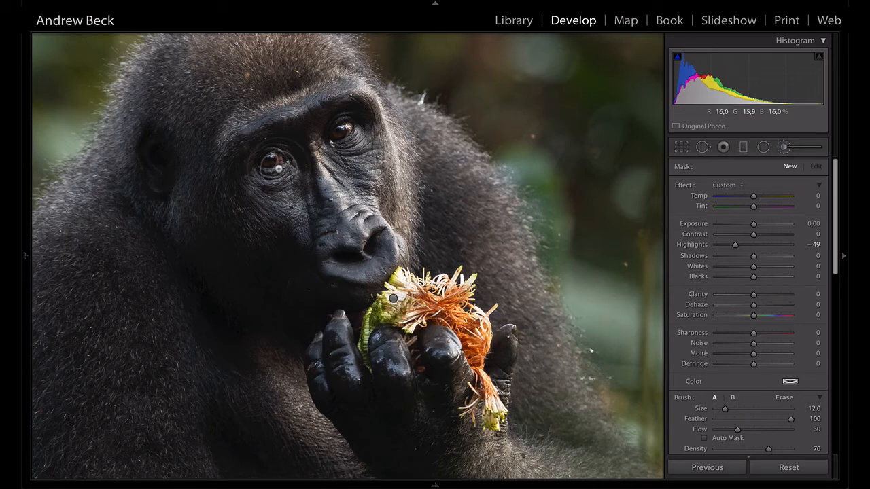
key(ctrl+2)
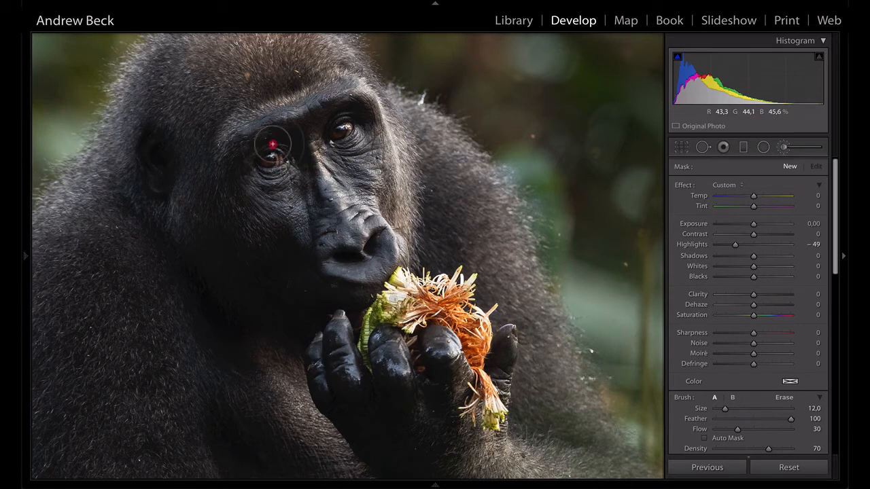
mouse_move(359, 162)
mouse_down()
mouse_move(345, 136)
mouse_move(308, 148)
mouse_up()
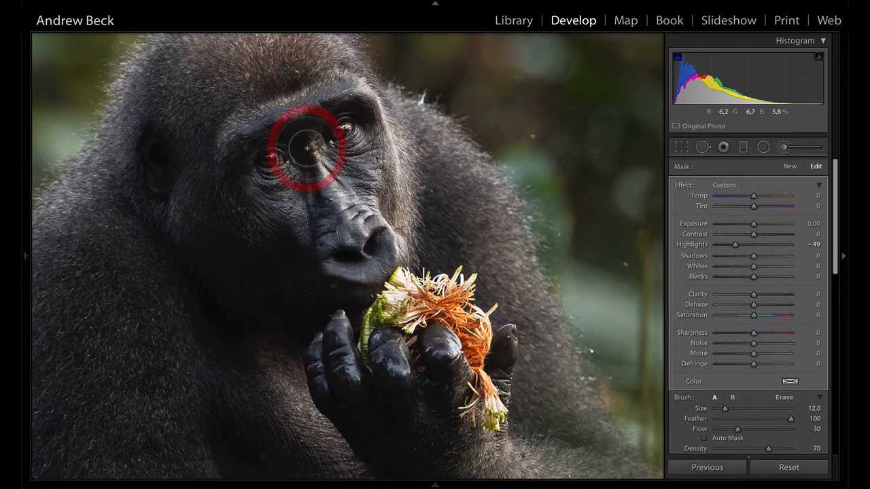
key(o)
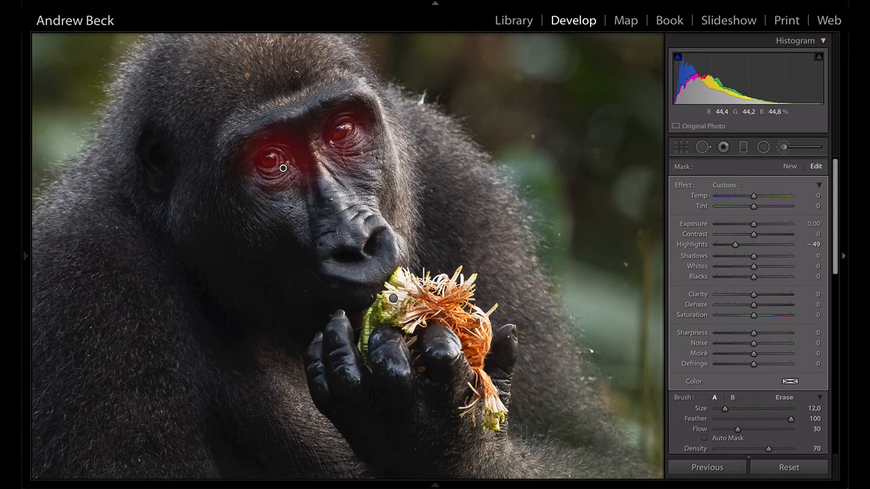
- Extend the brush mask over the gorilla's brow, cheeks, nose and mouth so that it covers the bare face
drag(283, 167, 334, 148)
mouse_move(346, 95)
mouse_down()
mouse_move(269, 131)
mouse_move(253, 130)
mouse_move(352, 93)
mouse_move(258, 190)
mouse_move(283, 193)
mouse_move(289, 214)
mouse_move(327, 243)
mouse_move(348, 230)
mouse_move(345, 246)
mouse_move(379, 240)
mouse_up()
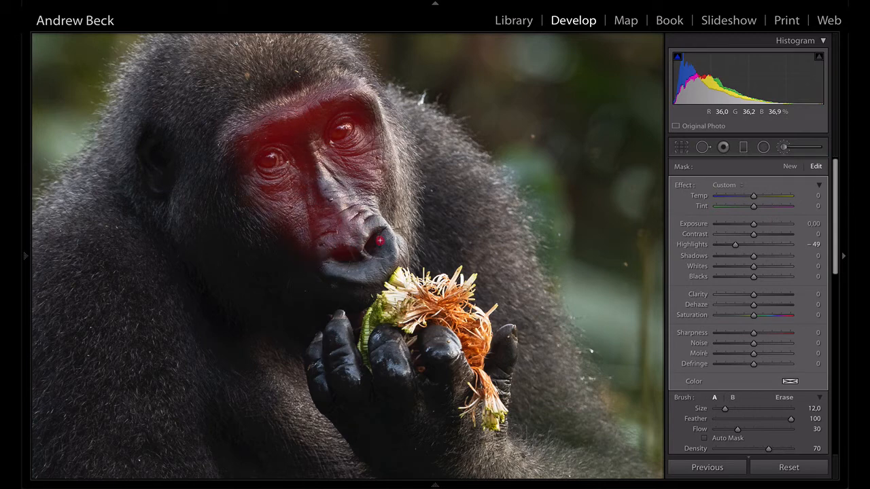
mouse_move(357, 173)
mouse_down()
mouse_move(336, 214)
mouse_move(328, 262)
mouse_move(359, 260)
mouse_move(379, 245)
mouse_up()
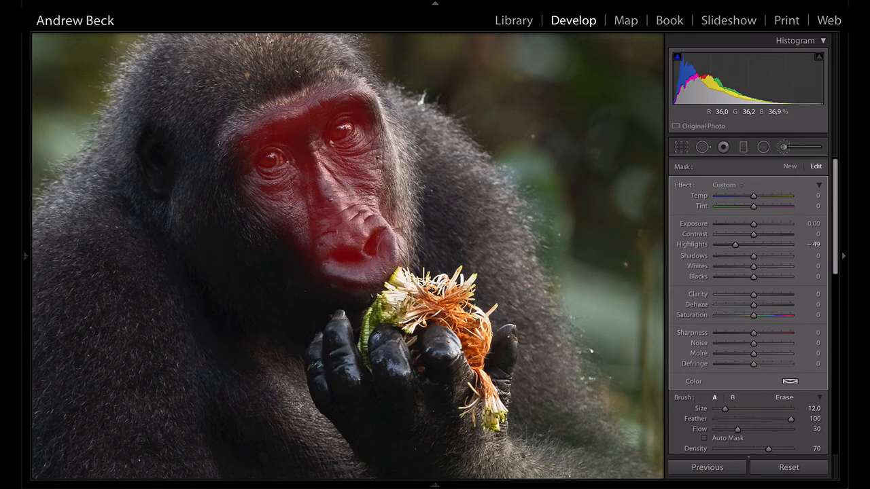
mouse_move(340, 228)
mouse_down()
mouse_move(304, 201)
mouse_move(328, 270)
mouse_up()
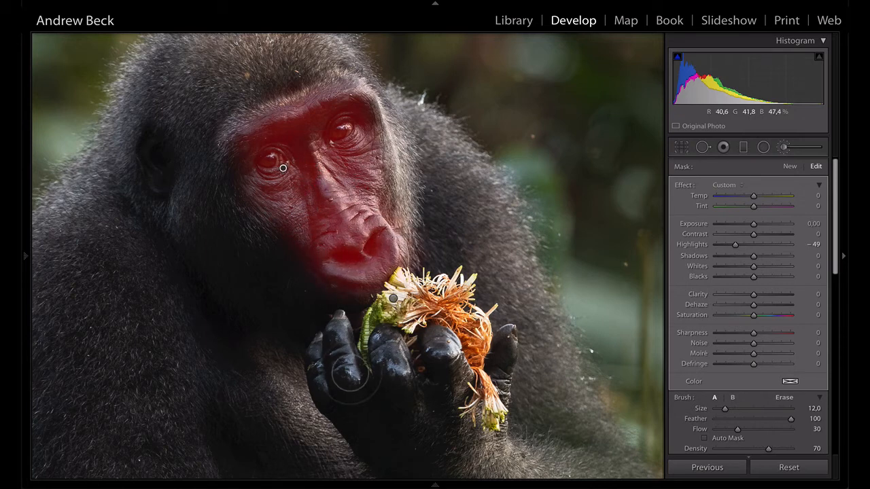
- Paint the same brush mask over the gorilla's fingers, hand and the food it is holding
mouse_move(346, 333)
mouse_down()
mouse_move(317, 356)
mouse_move(342, 391)
mouse_move(428, 344)
mouse_move(425, 361)
mouse_move(471, 360)
mouse_move(508, 387)
mouse_move(517, 372)
mouse_move(488, 365)
mouse_move(486, 350)
mouse_move(483, 380)
mouse_move(483, 344)
mouse_up()
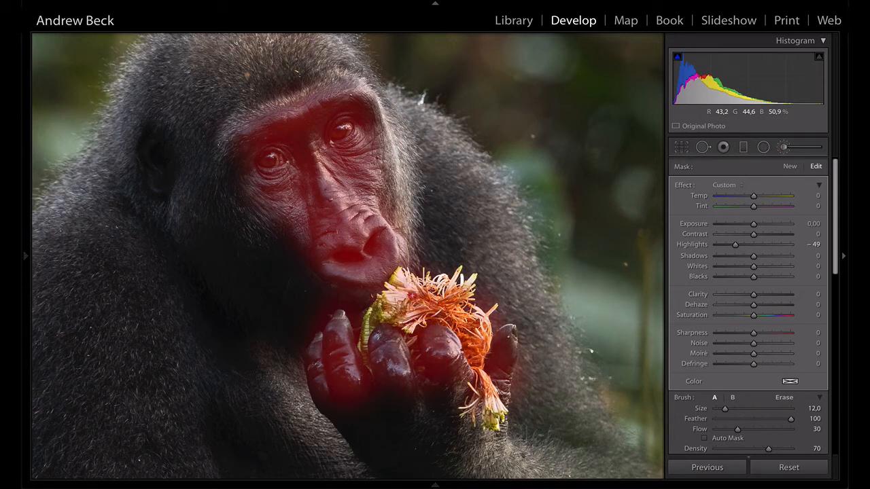
drag(405, 308, 413, 325)
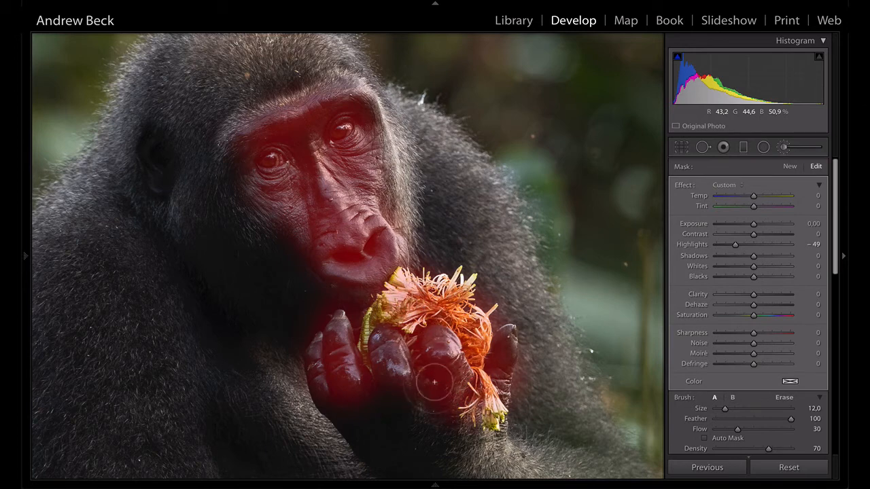
mouse_move(339, 335)
mouse_down()
mouse_move(333, 373)
mouse_move(422, 396)
mouse_up()
key(space)
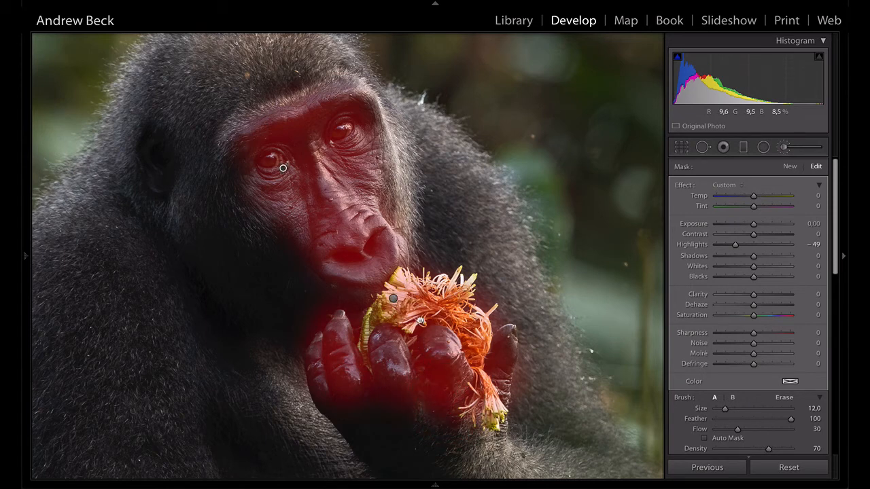
- Extend the brush mask onto the gorilla's wrist, and fill the gaps in the hand and face with brush size 7
drag(420, 321, 419, 232)
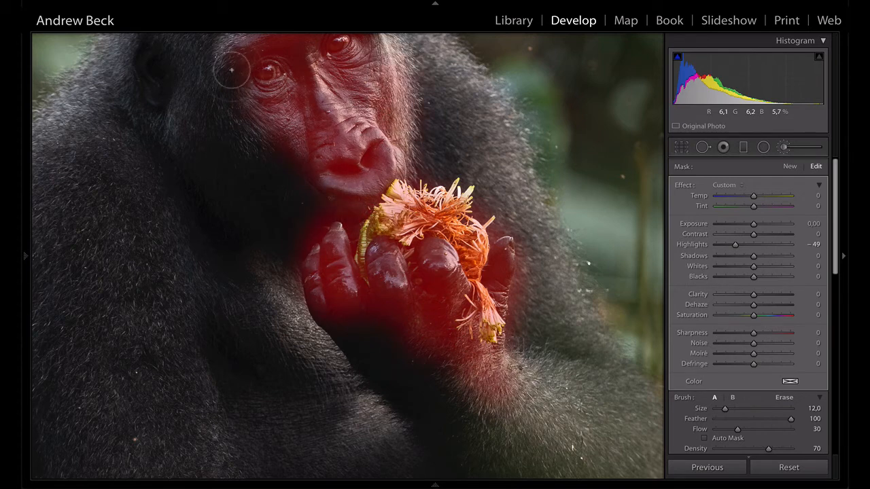
key(o)
key(z)
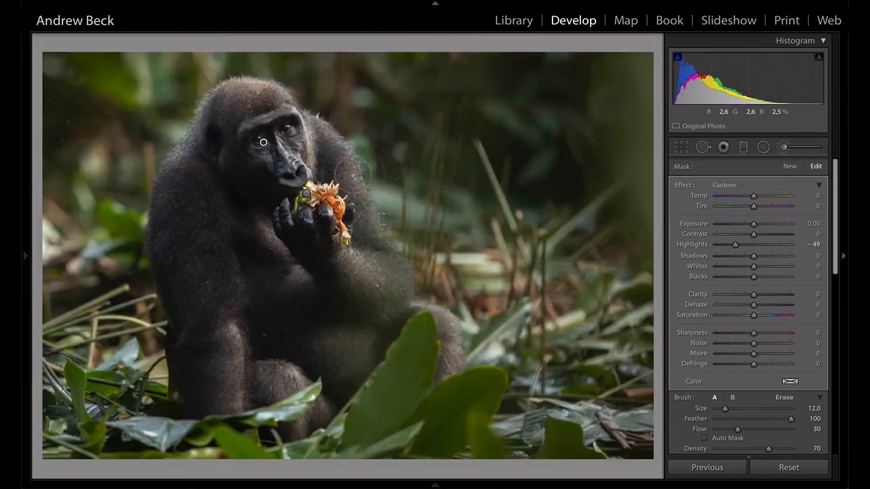
key(o)
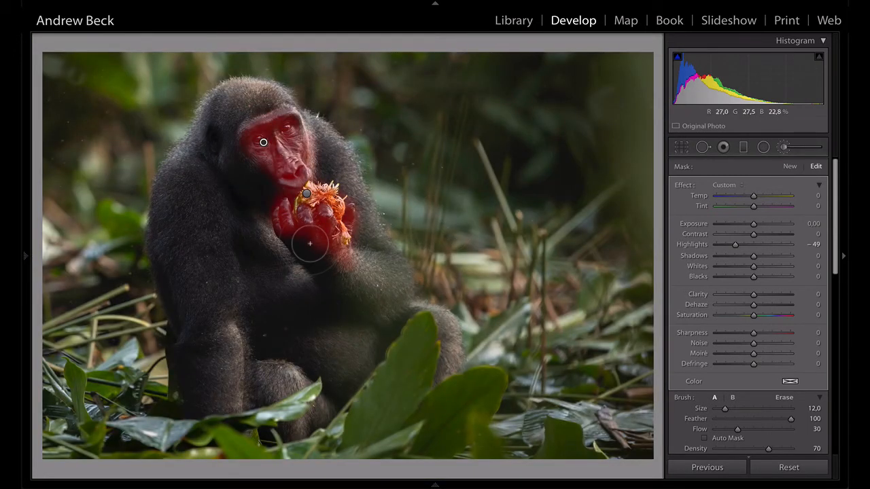
scroll(310, 244, down, 5)
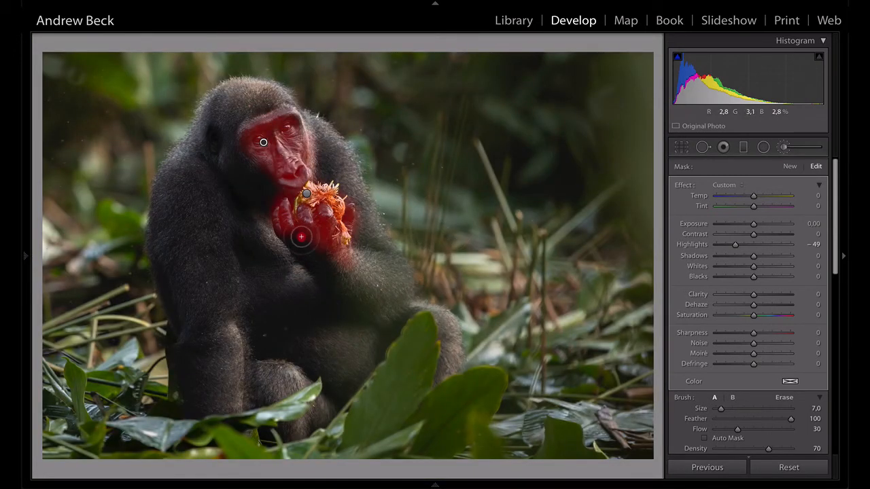
mouse_move(293, 233)
mouse_down()
mouse_move(281, 225)
mouse_move(340, 253)
mouse_up()
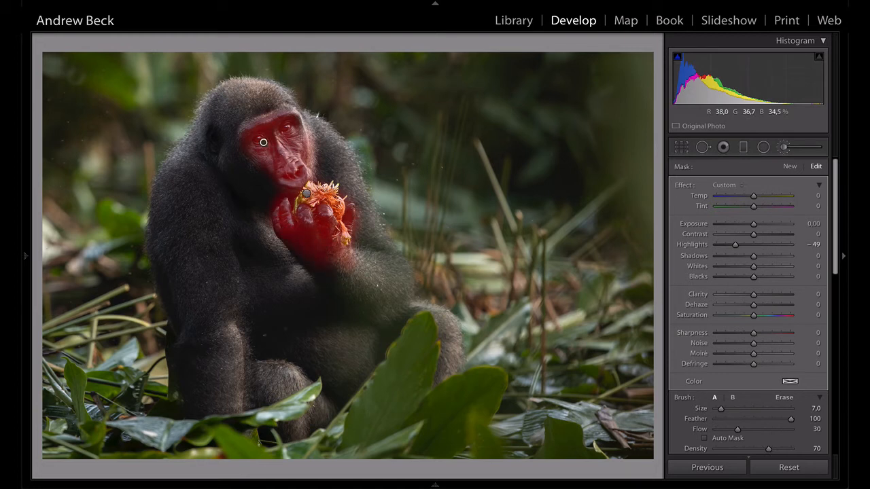
drag(263, 142, 306, 158)
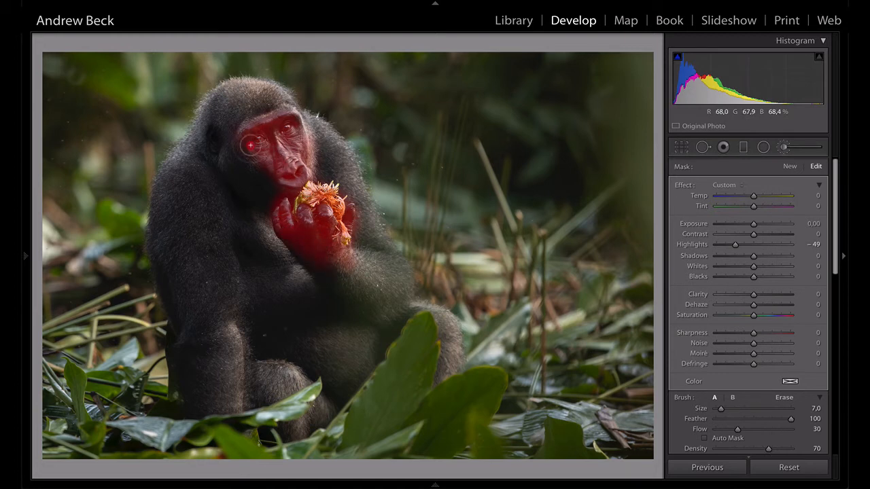
click(300, 165)
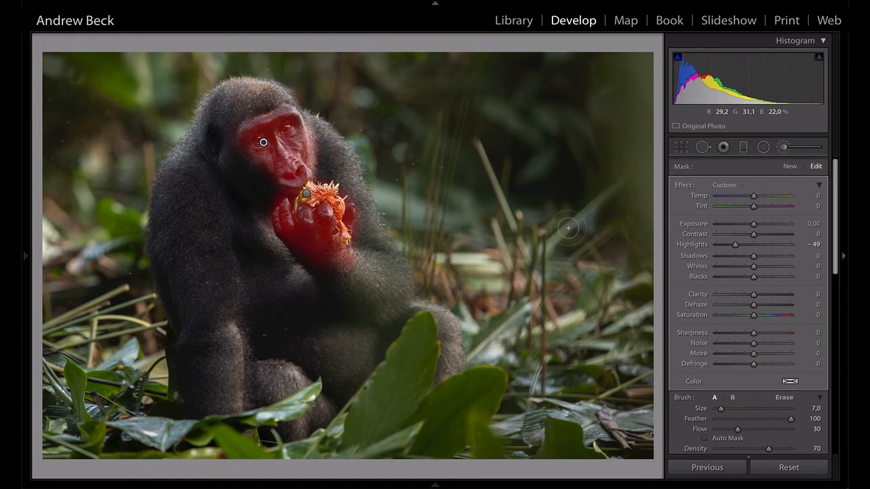
- Set the face-and-hand mask's Highlights to 0, Clarity to 15, Exposure to 0,30 and Shadows to 21, and compare with the brush adjustments off and on
key(o)
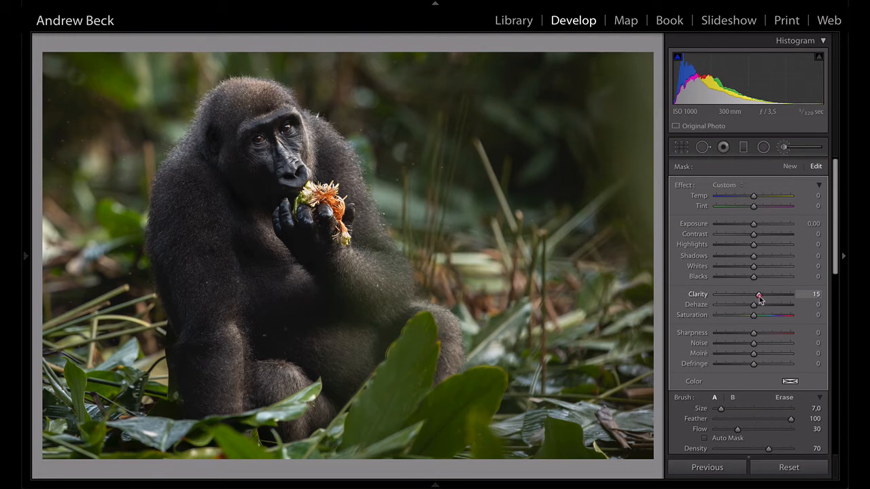
click(756, 227)
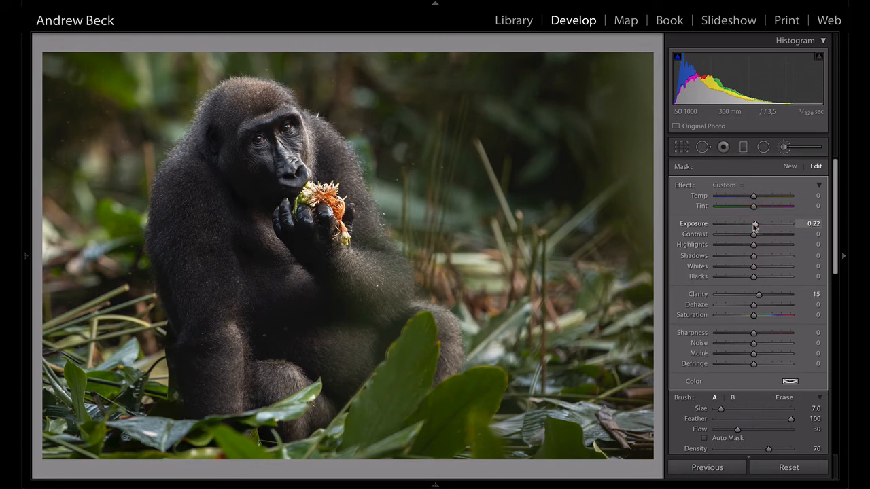
drag(755, 226, 756, 227)
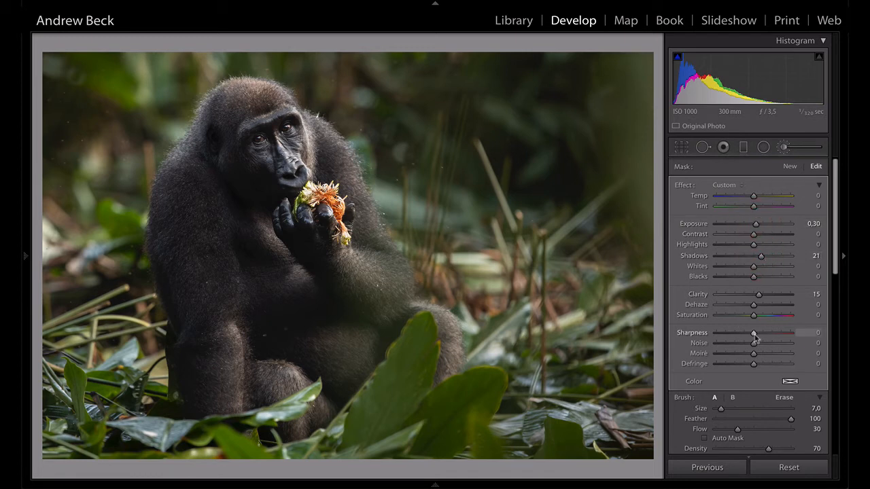
scroll(755, 337, down, 3)
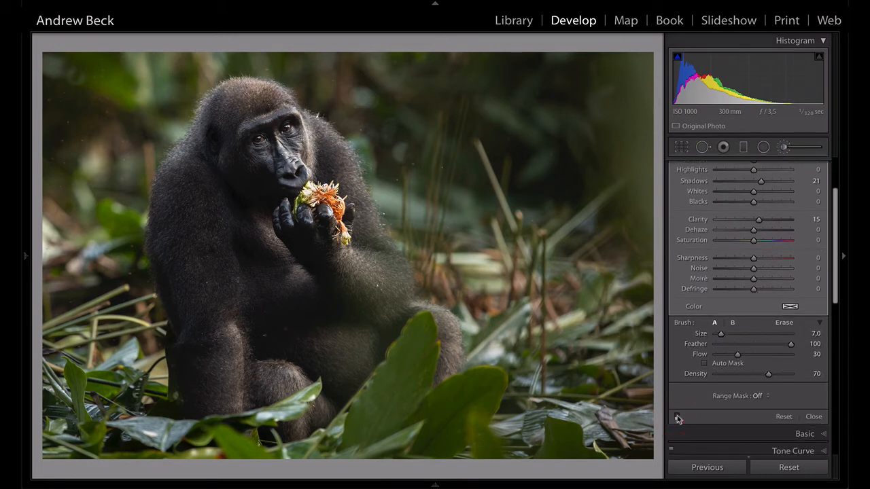
click(678, 420)
click(678, 420)
click(677, 420)
scroll(764, 324, up, 3)
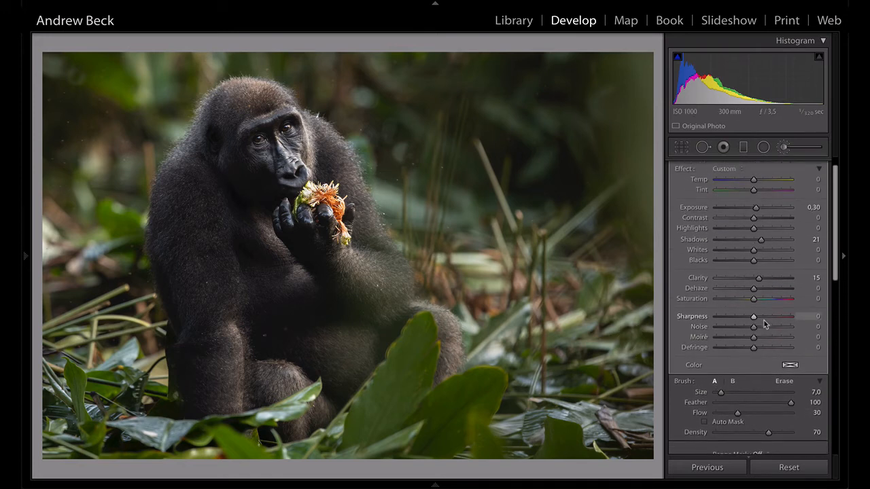
- Start a new adjustment brush mask with size 35, Highlights 0, Exposure -0,28 and Blacks -5
scroll(755, 162, up, 1)
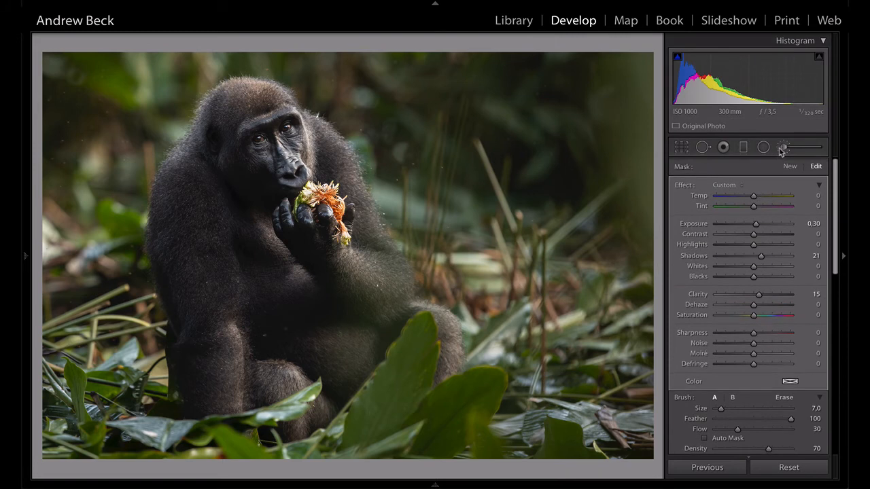
click(790, 166)
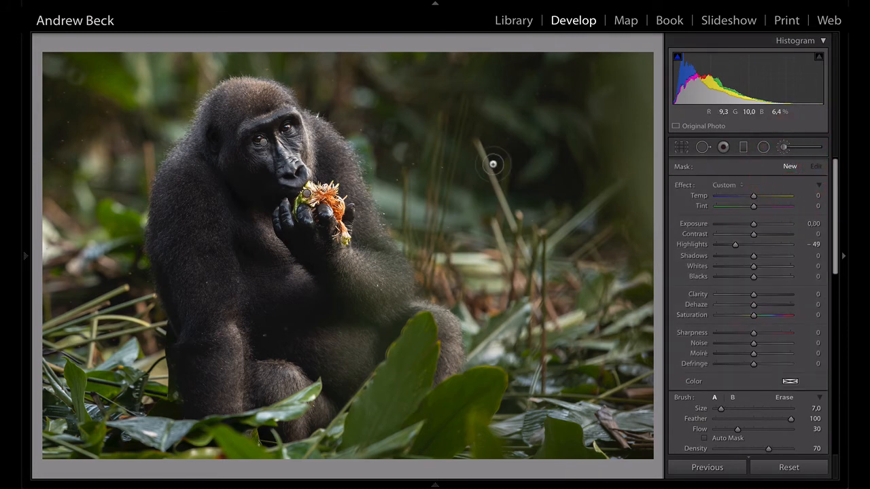
scroll(493, 164, up, 10)
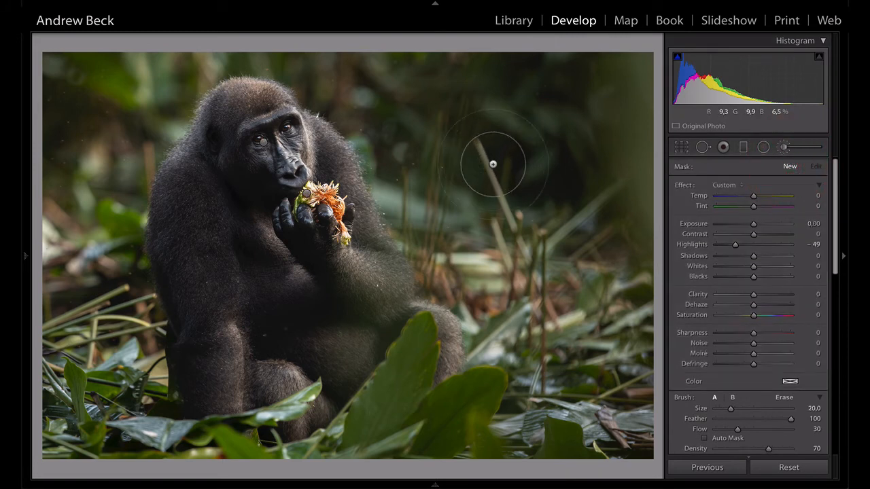
scroll(493, 163, up, 2)
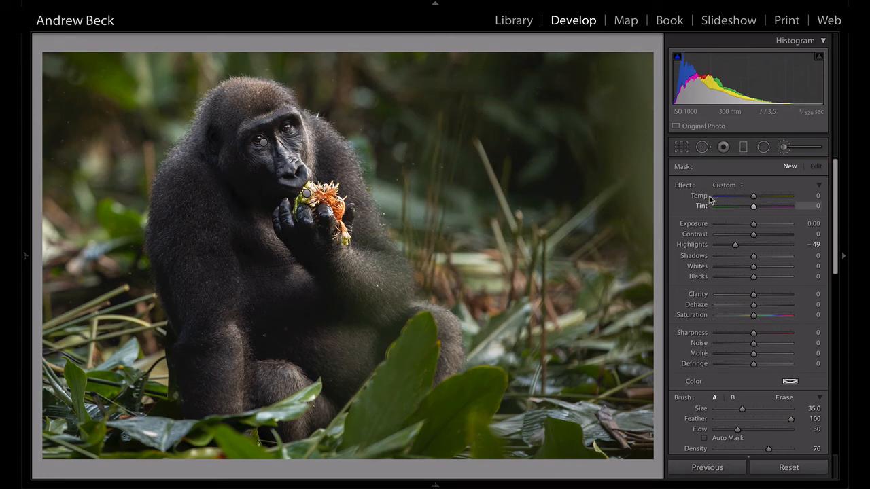
drag(753, 277, 753, 276)
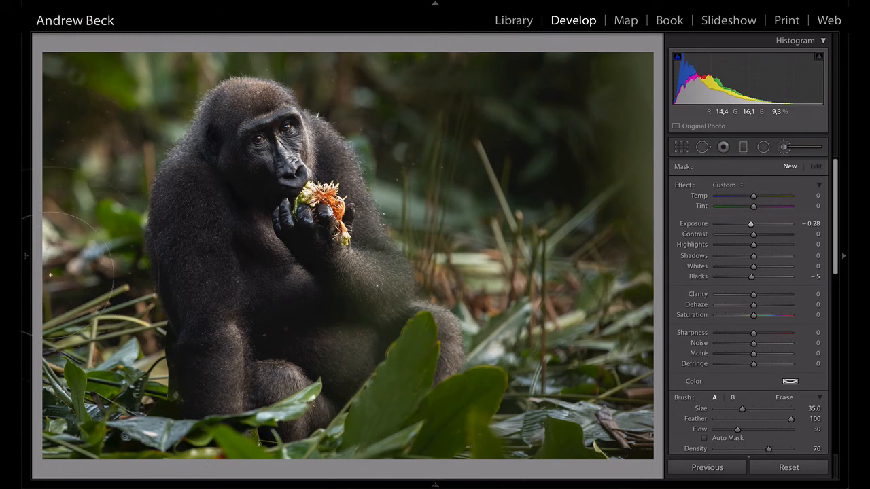
- Paint the new mask over the background and the foliage on both sides of the gorilla, reducing the brush size to 30 and checking the mask overlay
drag(123, 67, 107, 101)
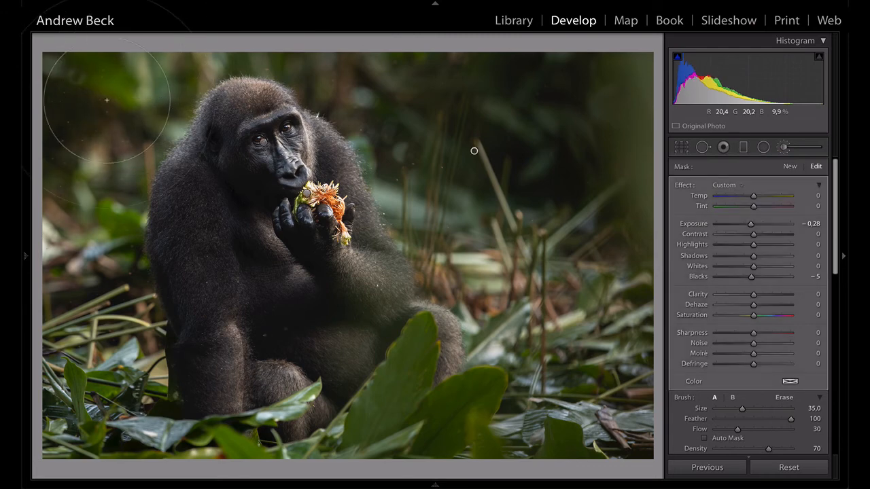
key(o)
key(bracketleft)
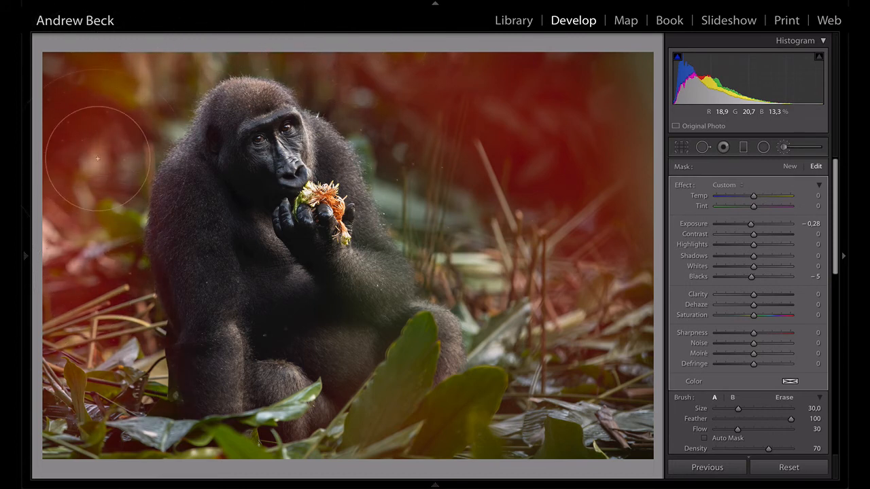
mouse_move(71, 391)
mouse_down()
mouse_move(123, 421)
mouse_move(88, 417)
mouse_move(100, 424)
mouse_move(75, 369)
mouse_move(104, 438)
mouse_up()
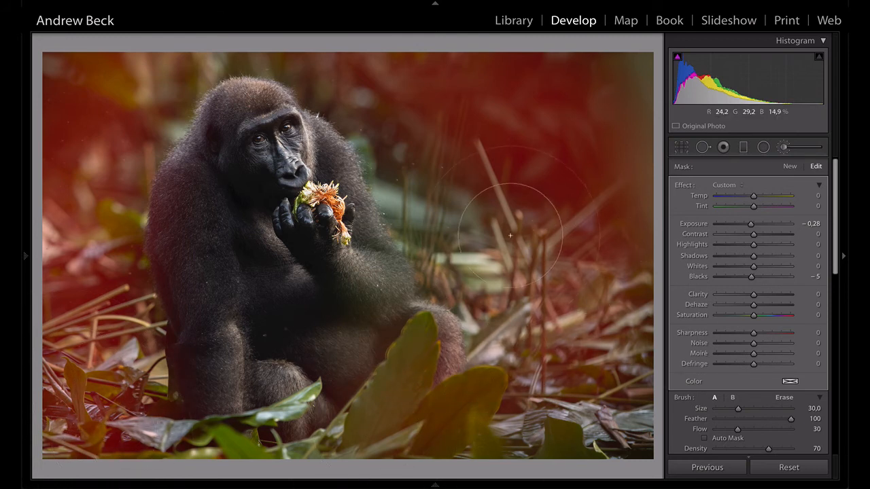
mouse_move(446, 173)
mouse_down()
mouse_move(443, 135)
mouse_move(619, 364)
mouse_move(636, 370)
mouse_move(619, 371)
mouse_move(639, 326)
mouse_move(628, 55)
mouse_move(613, 75)
mouse_move(429, 105)
mouse_move(317, 27)
mouse_move(220, 16)
mouse_move(268, 0)
mouse_move(359, 16)
mouse_move(99, 191)
mouse_move(564, 157)
mouse_move(603, 401)
mouse_move(366, 453)
mouse_move(230, 450)
mouse_move(305, 442)
mouse_move(313, 446)
mouse_move(74, 463)
mouse_move(111, 428)
mouse_move(591, 468)
mouse_move(656, 436)
mouse_up()
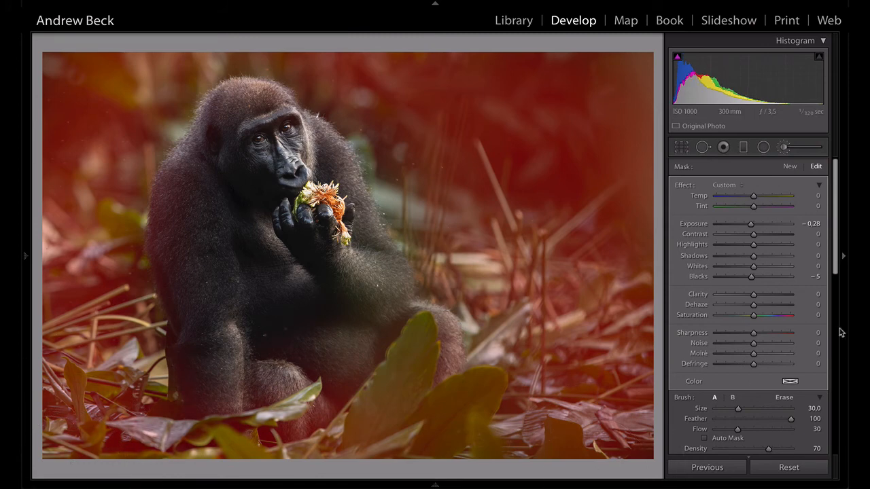
key(o)
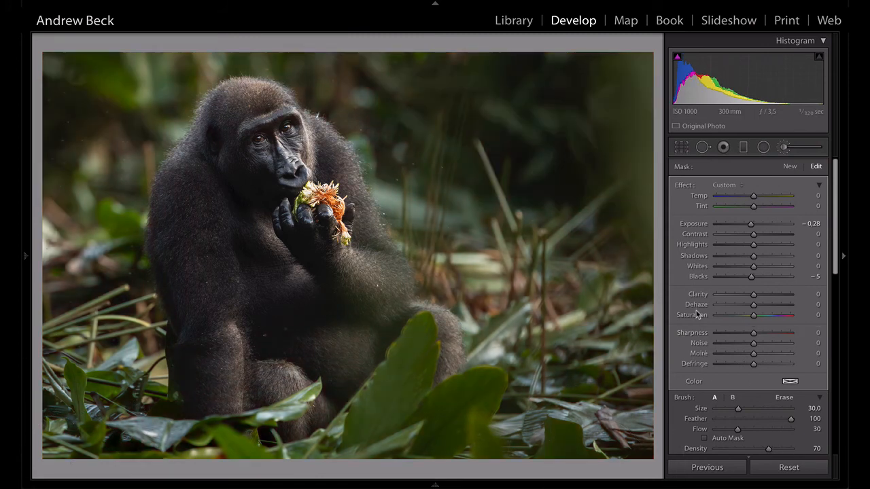
- Compare the photo with the brush adjustments off and on, and check the Before view against the edited version
scroll(751, 333, down, 2)
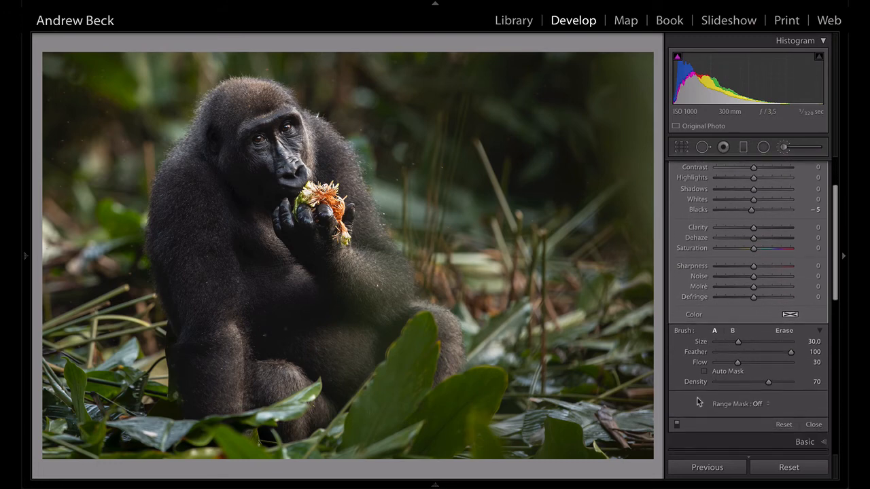
click(677, 425)
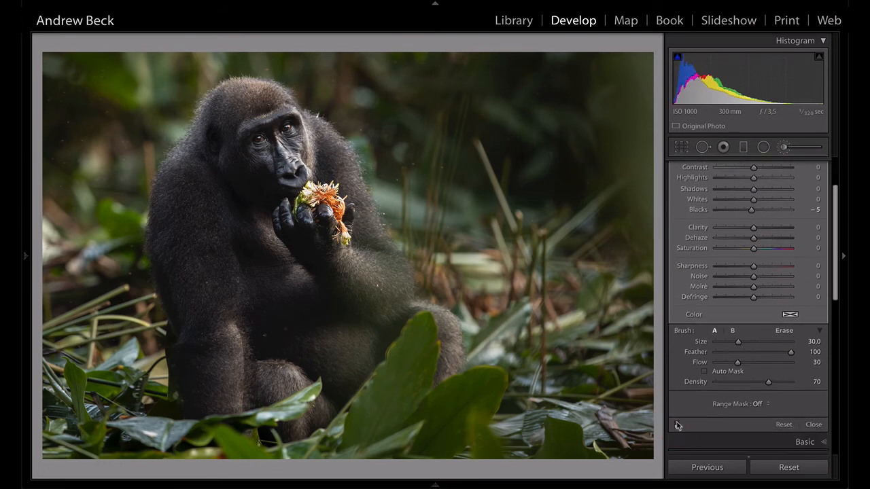
click(678, 425)
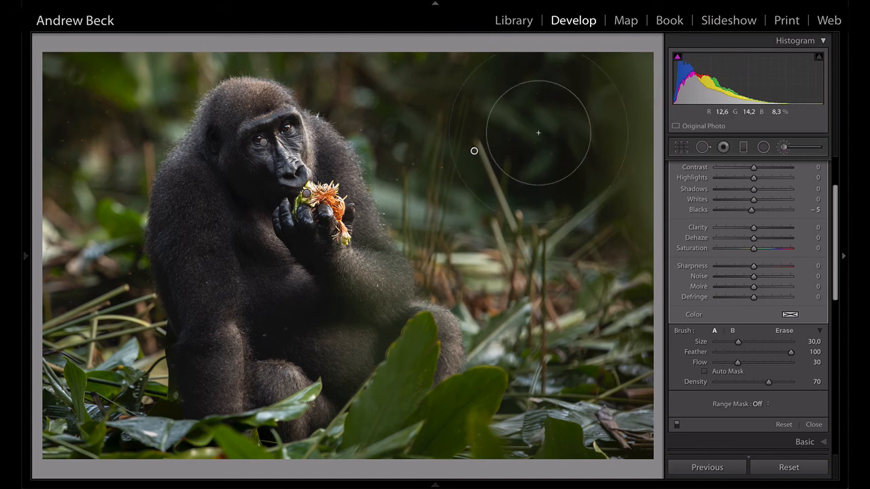
click(678, 425)
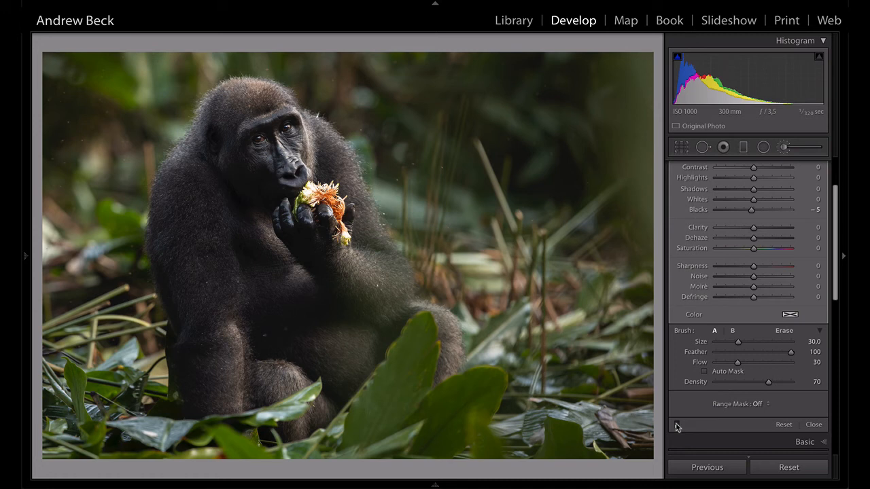
click(678, 424)
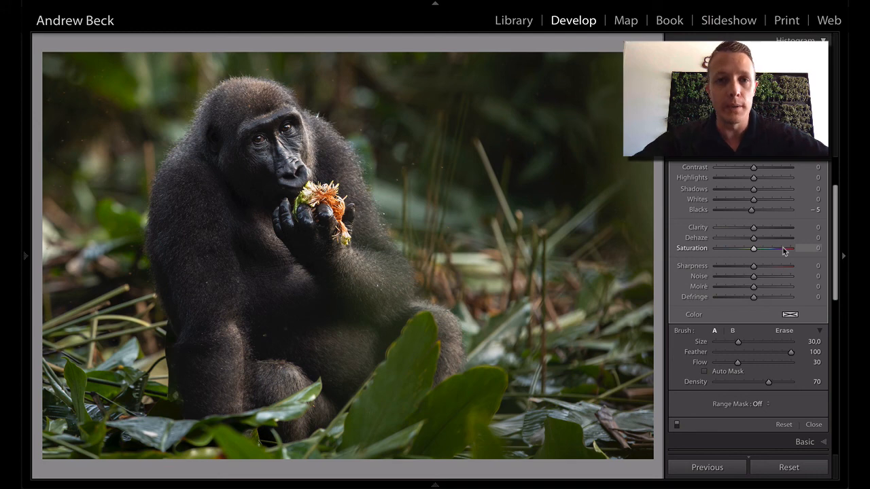
key(backslash)
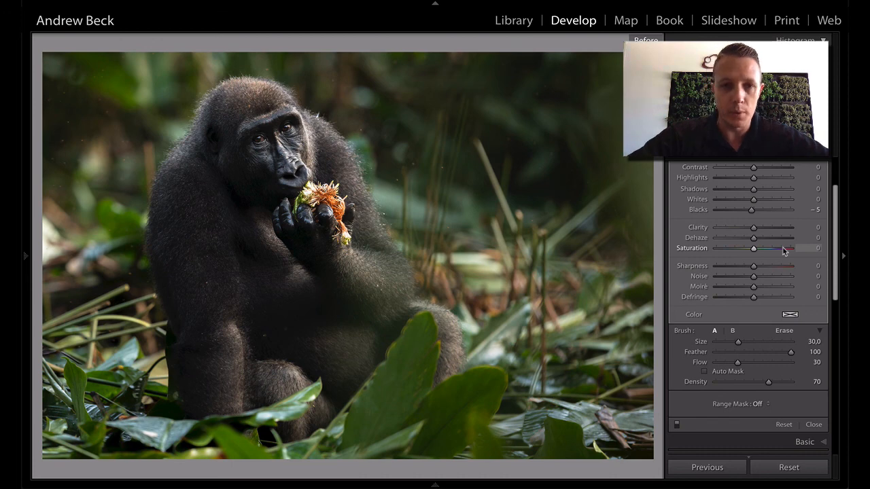
key(backslash)
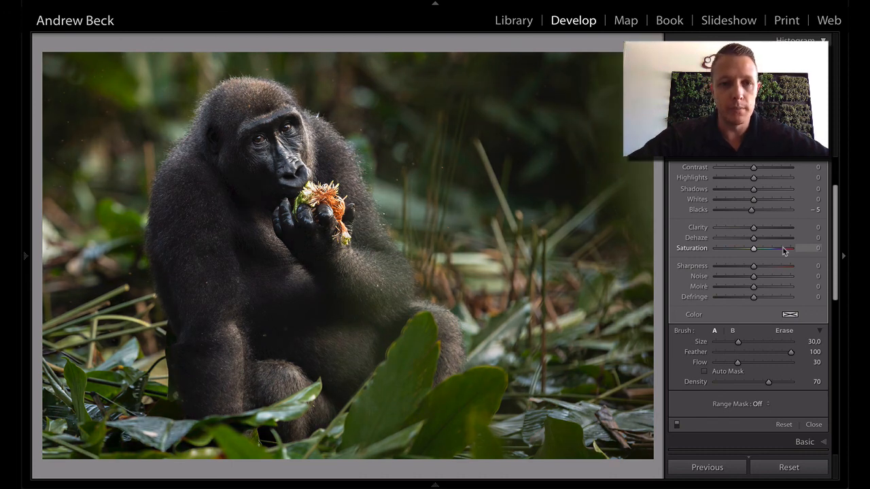